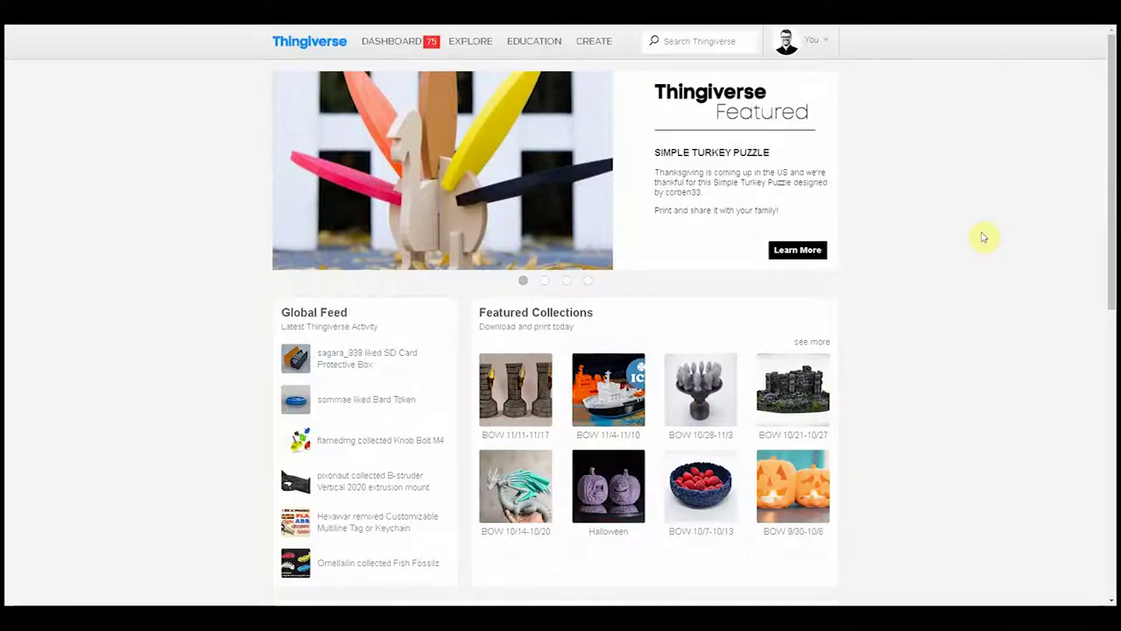
# - Search Thingiverse for 'Elephant'
pyautogui.click(700, 42)
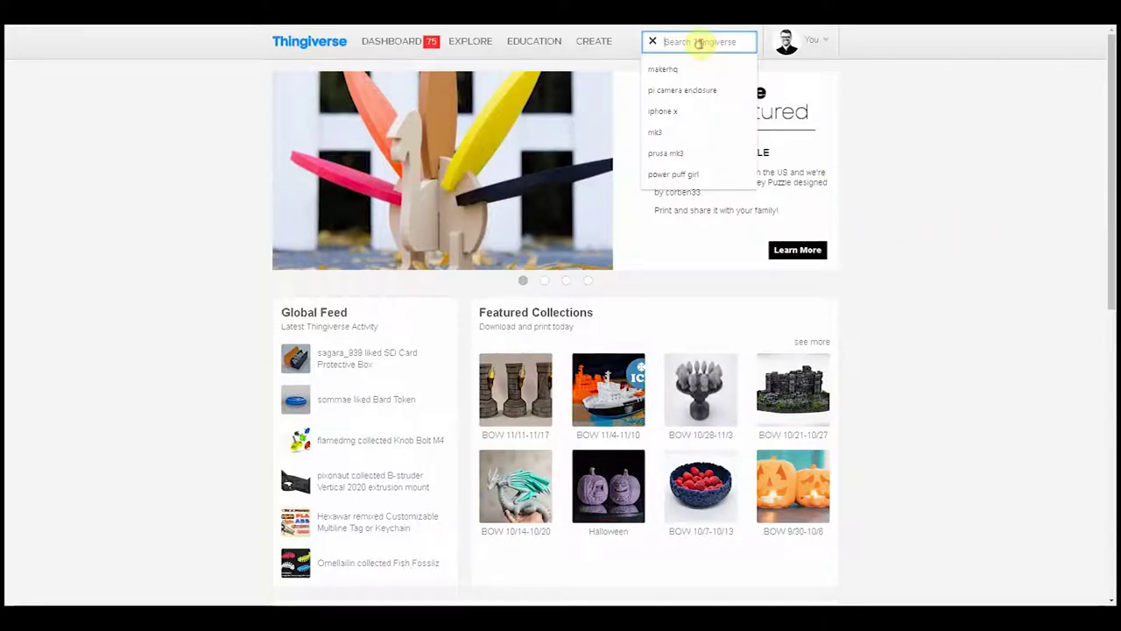
pyautogui.write('Elephant')
pyautogui.press('Return')
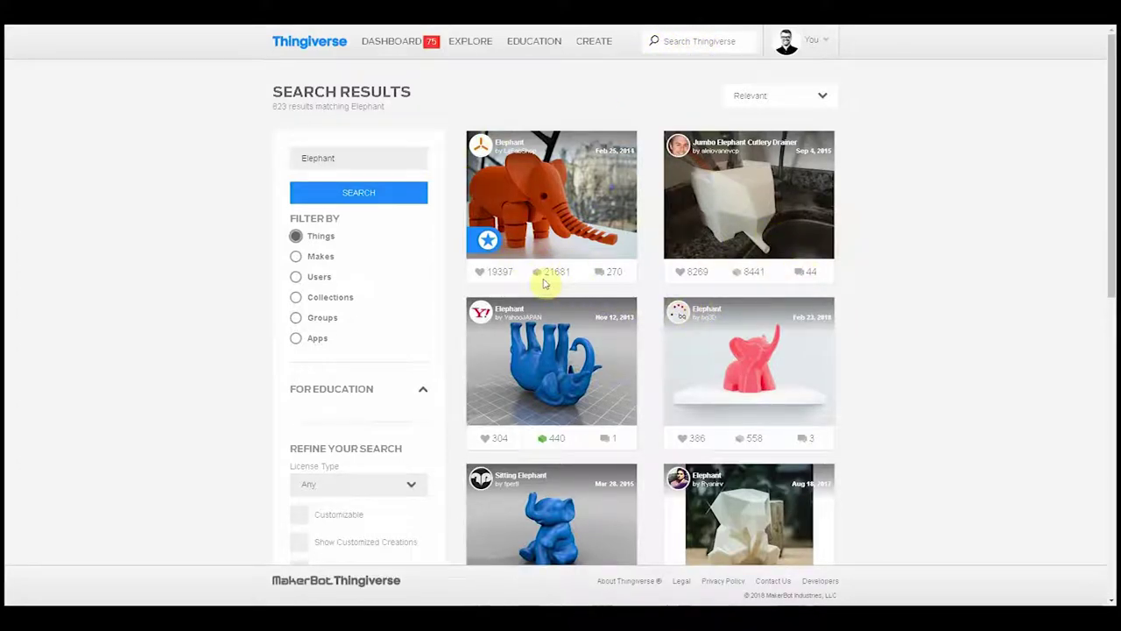
# - Scroll down through the Elephant search results and back up
pyautogui.moveTo(1112, 213); pyautogui.dragTo(1113, 333)
pyautogui.scroll(-3, 1113, 333)
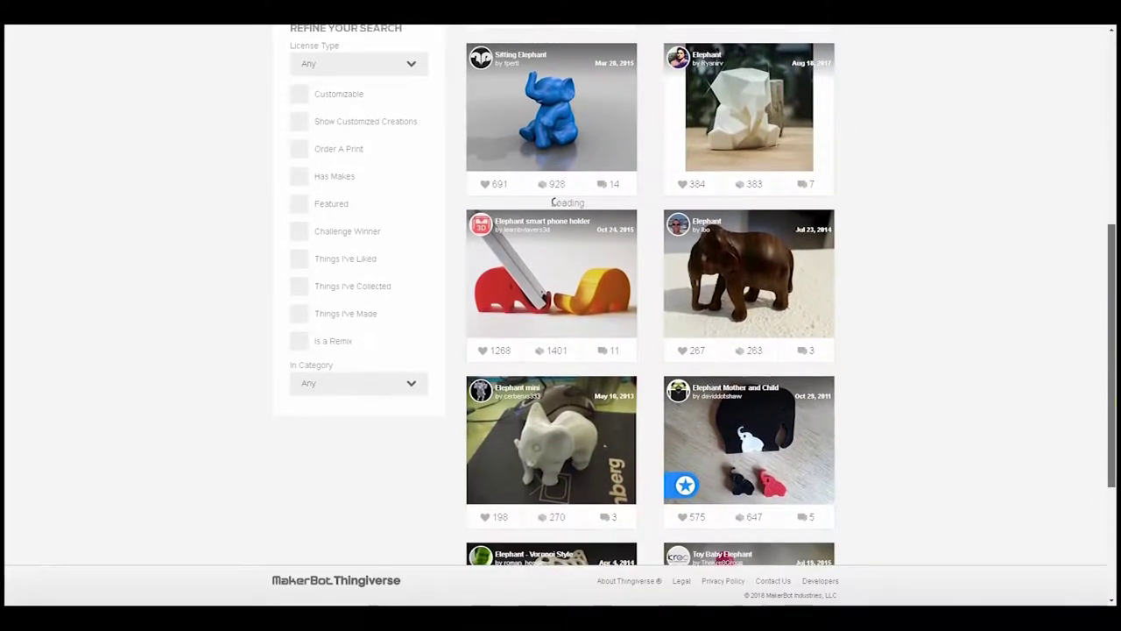
pyautogui.scroll(-2, 649, 316)
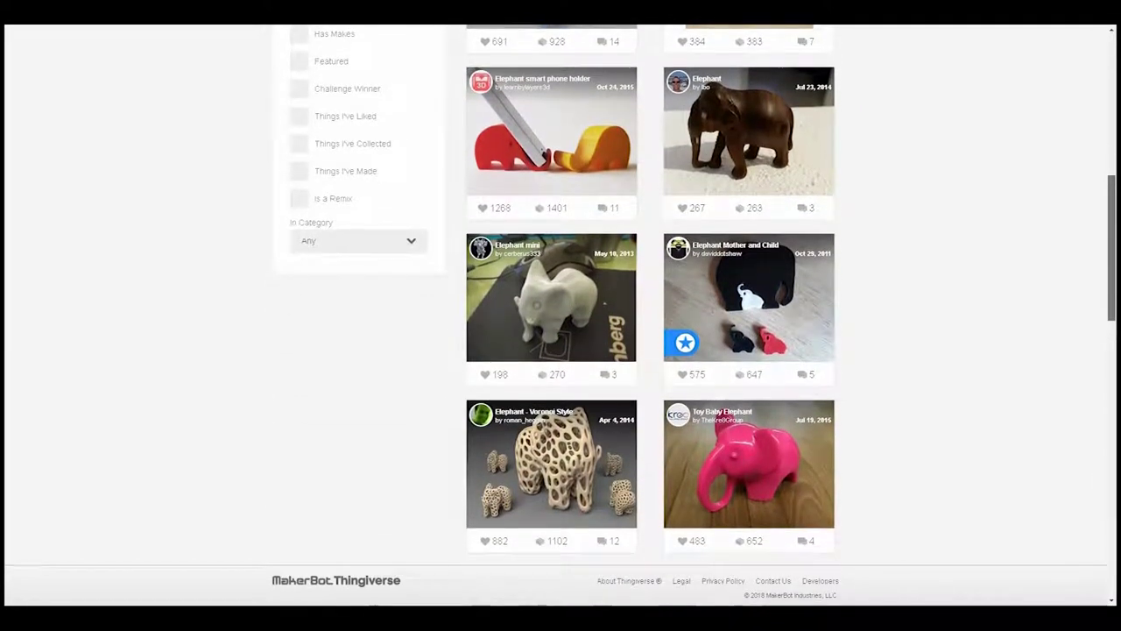
pyautogui.scroll(-2, 649, 315)
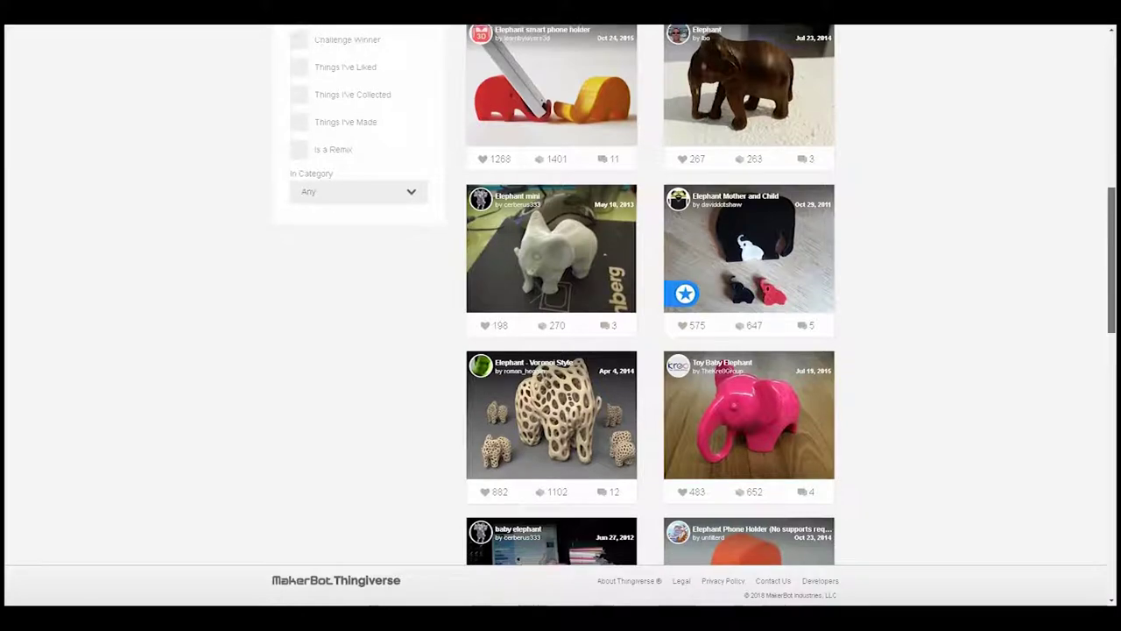
pyautogui.scroll(-3, 648, 316)
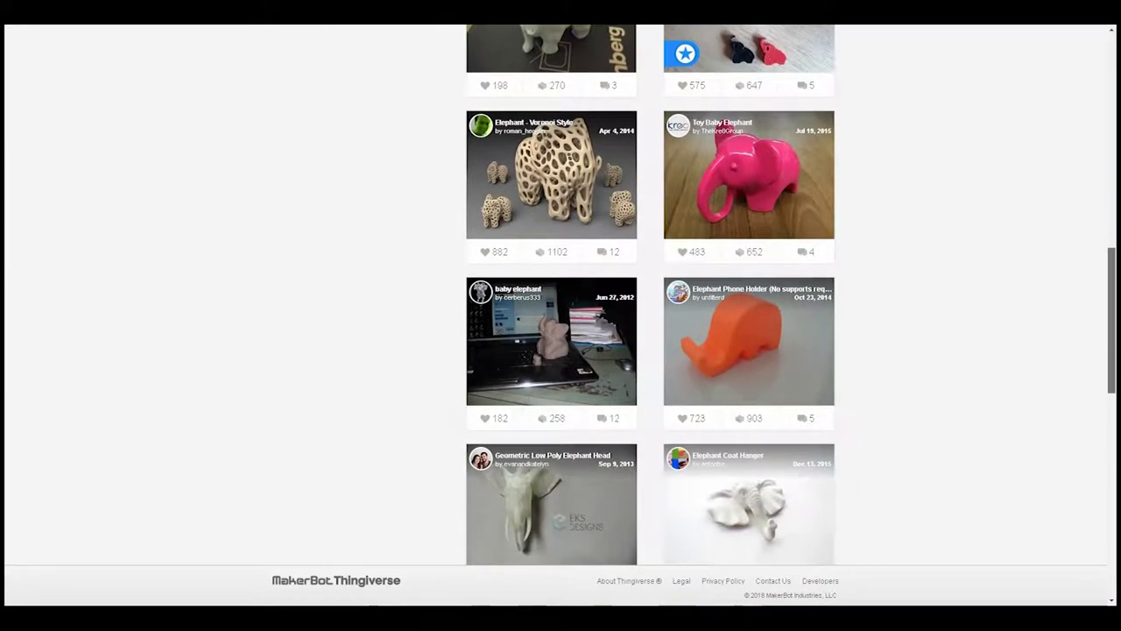
pyautogui.scroll(-3, 648, 315)
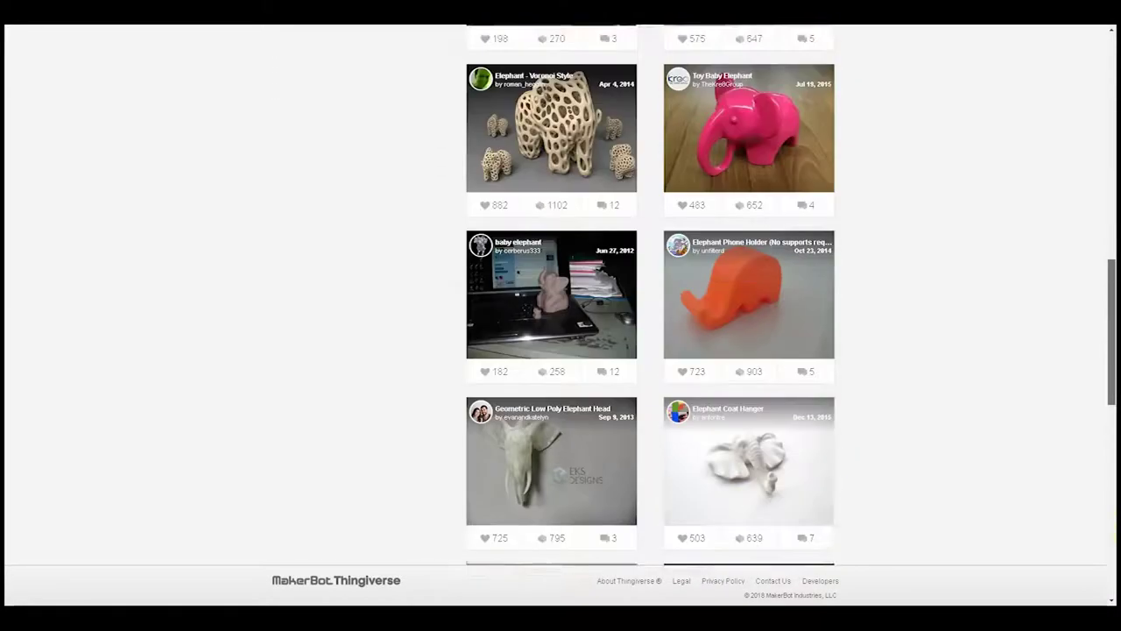
pyautogui.scroll(8, 1110, 421)
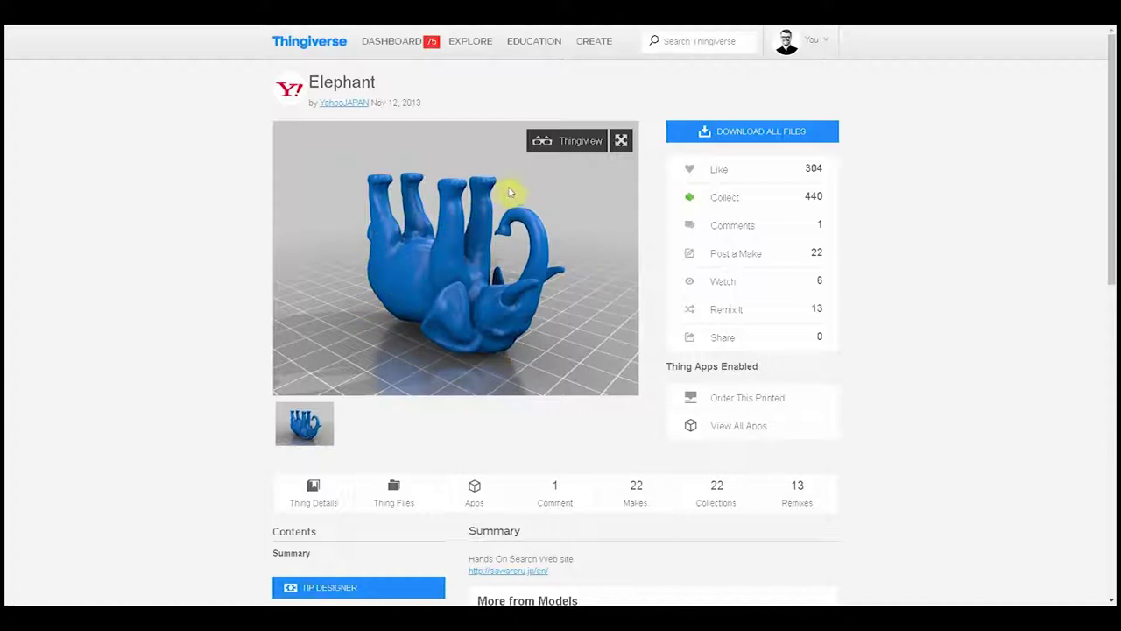
# - Inspect the blue Elephant model in Thingiview by rotating it
pyautogui.click(575, 142)
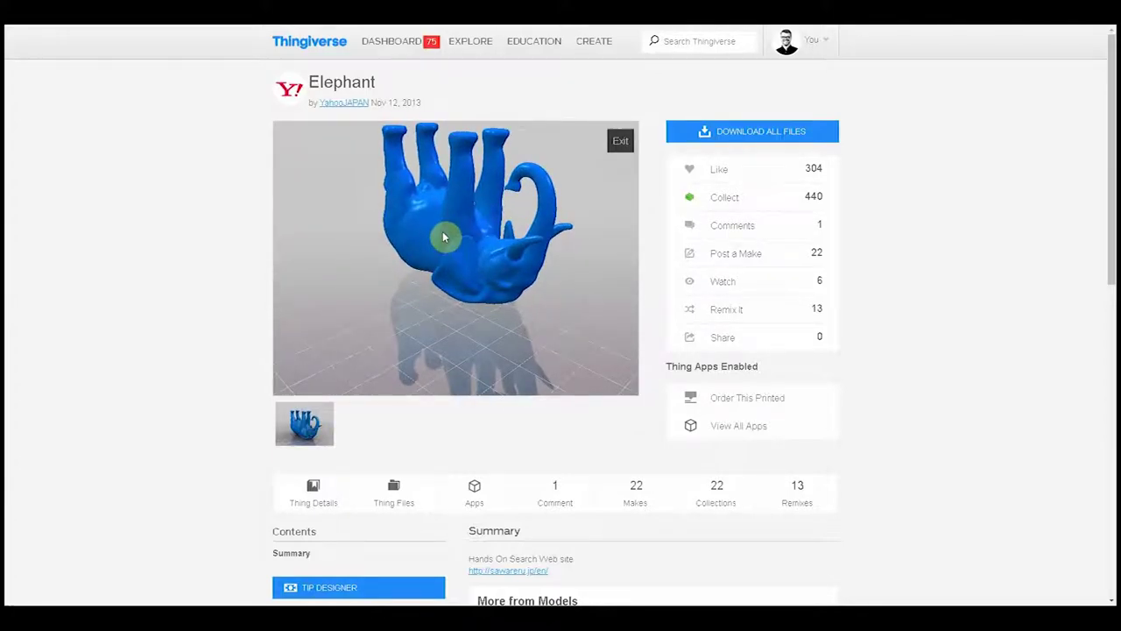
pyautogui.moveTo(444, 237); pyautogui.dragTo(405, 284)
pyautogui.scroll(-2, 421, 318)
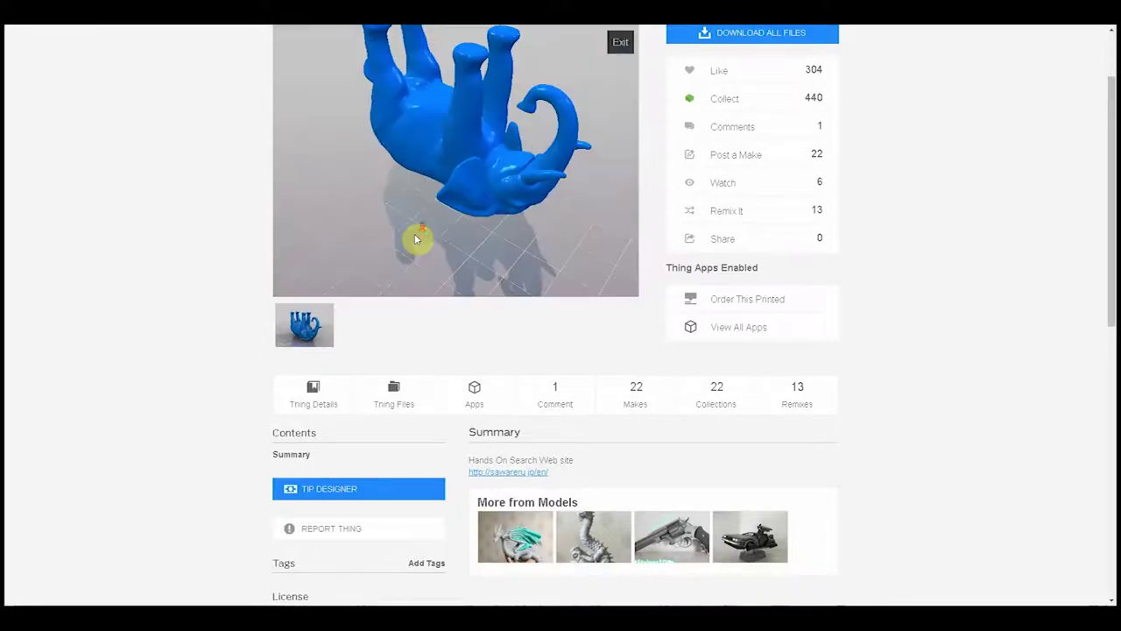
pyautogui.moveTo(1108, 182); pyautogui.dragTo(1101, 87)
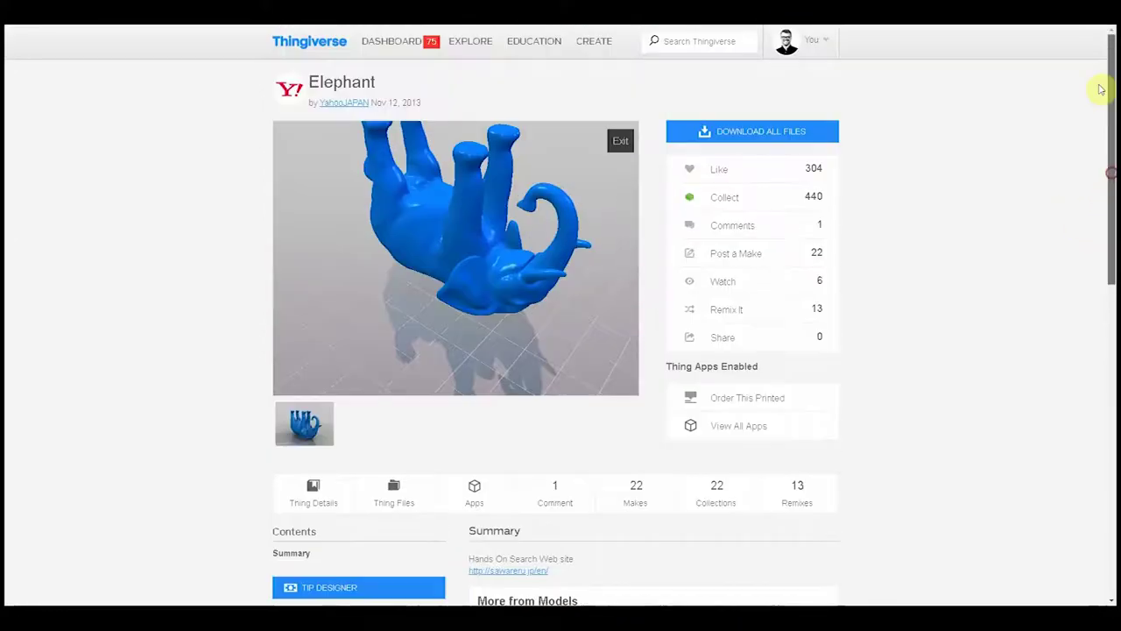
pyautogui.moveTo(458, 231); pyautogui.dragTo(509, 253)
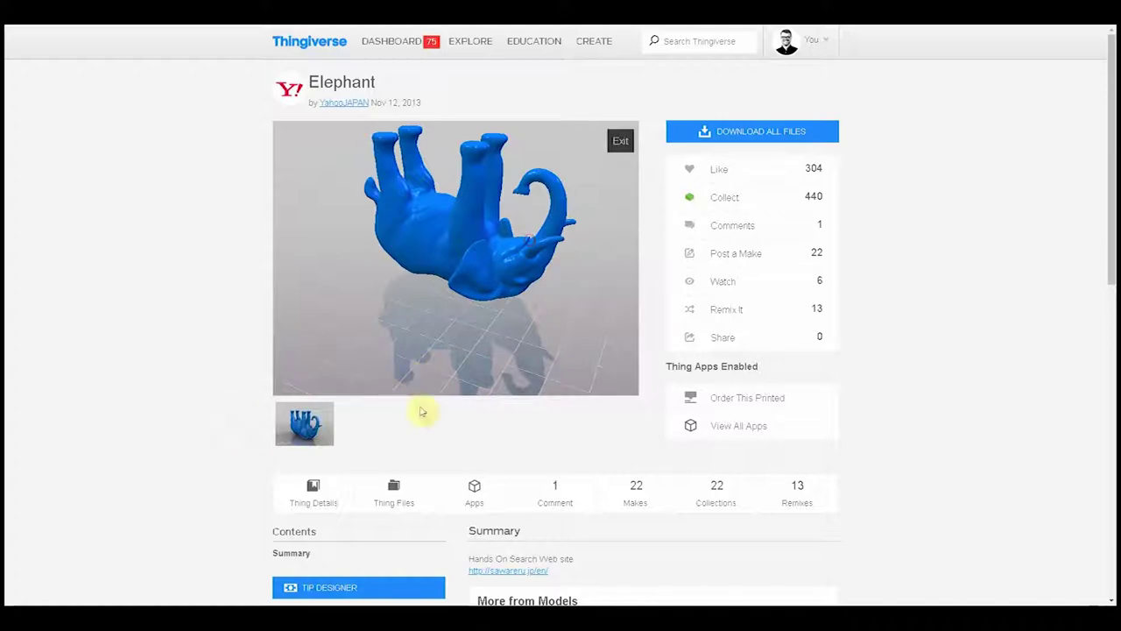
# - Download Elephant_t.stl from the thing's file list
pyautogui.click(393, 491)
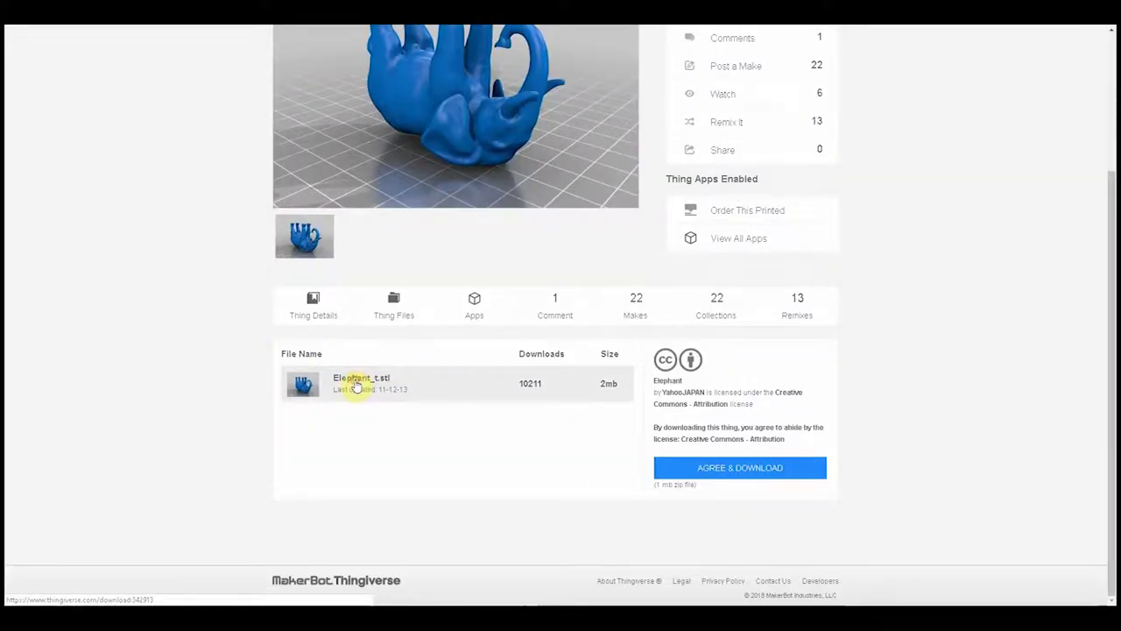
pyautogui.click(357, 386)
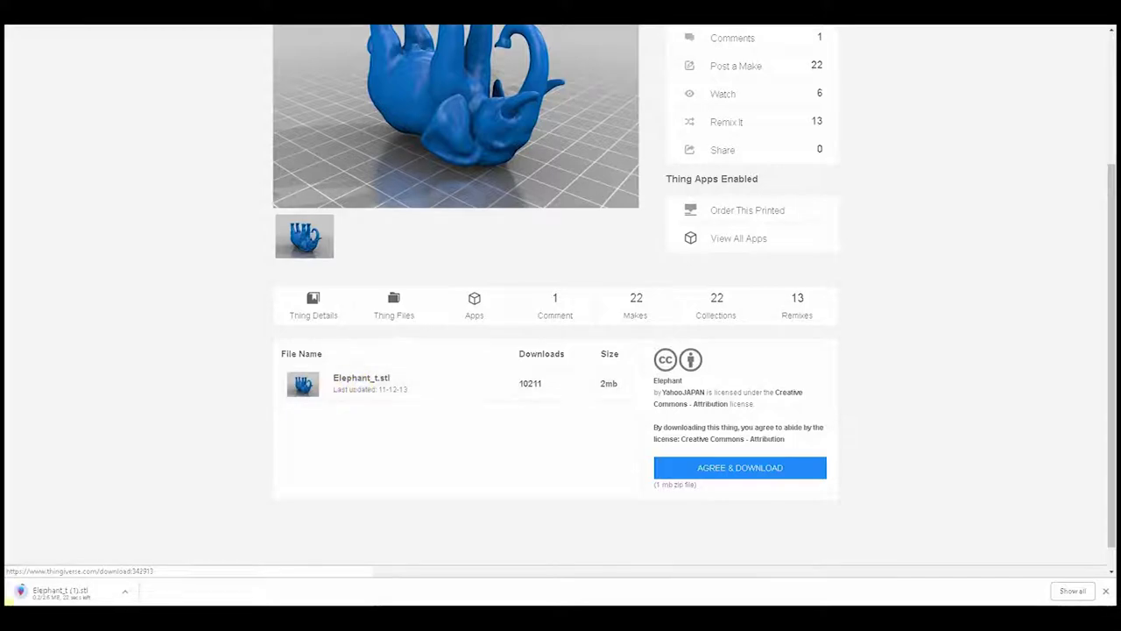
pyautogui.scroll(3, 403, 286)
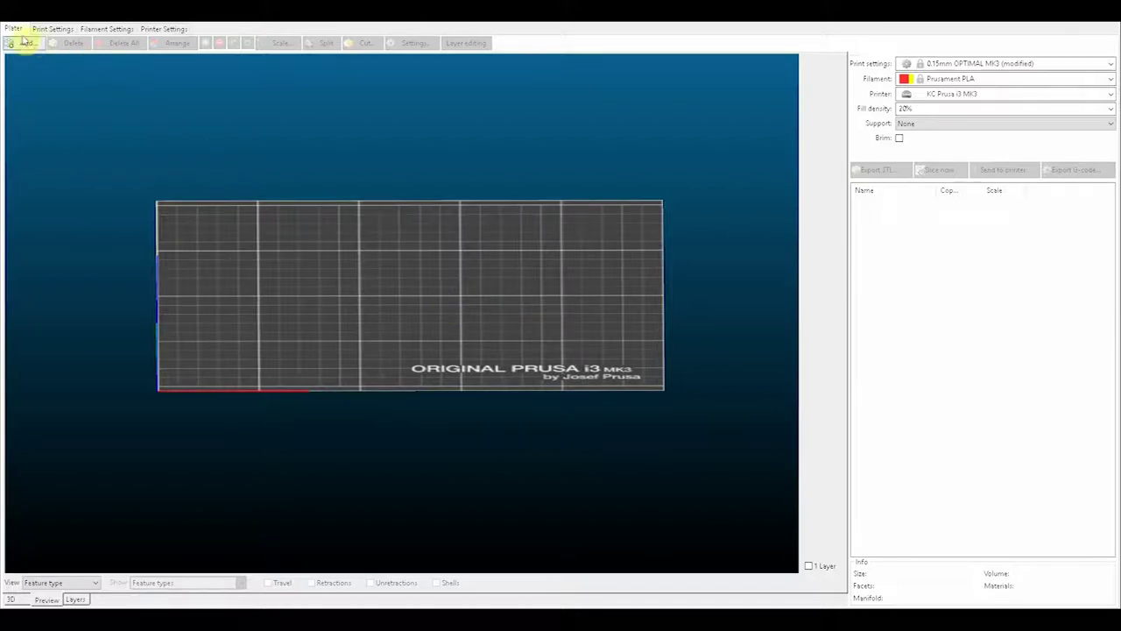
# - Load Elephant_t.stl from Downloads onto the MK3 plate and tilt the 3D view
pyautogui.click(21, 43)
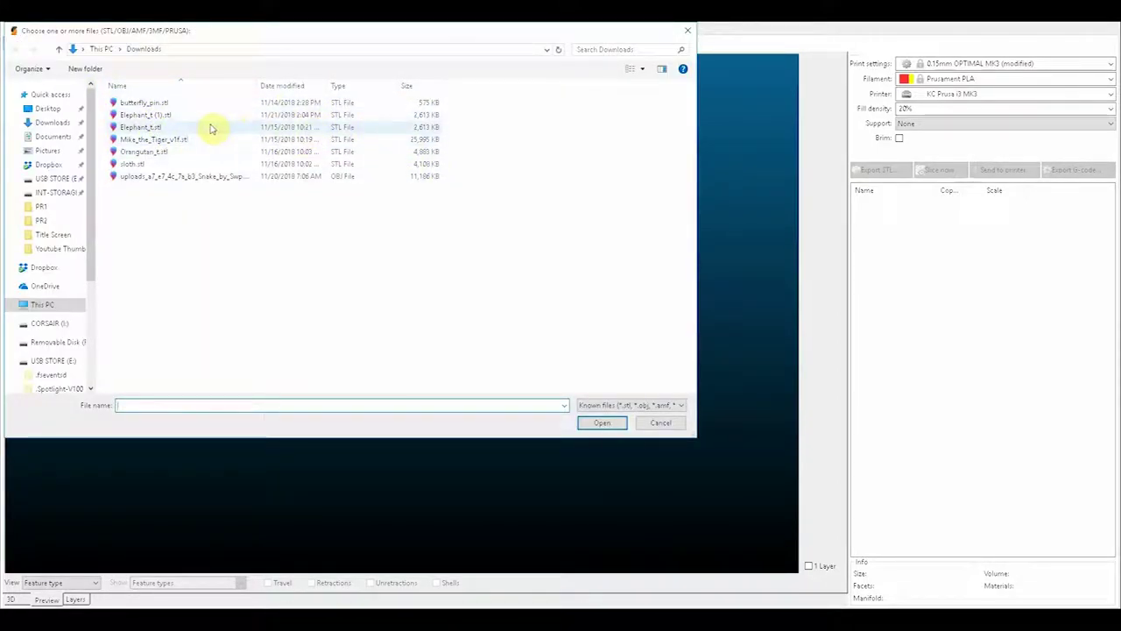
pyautogui.click(152, 128)
pyautogui.click(603, 423)
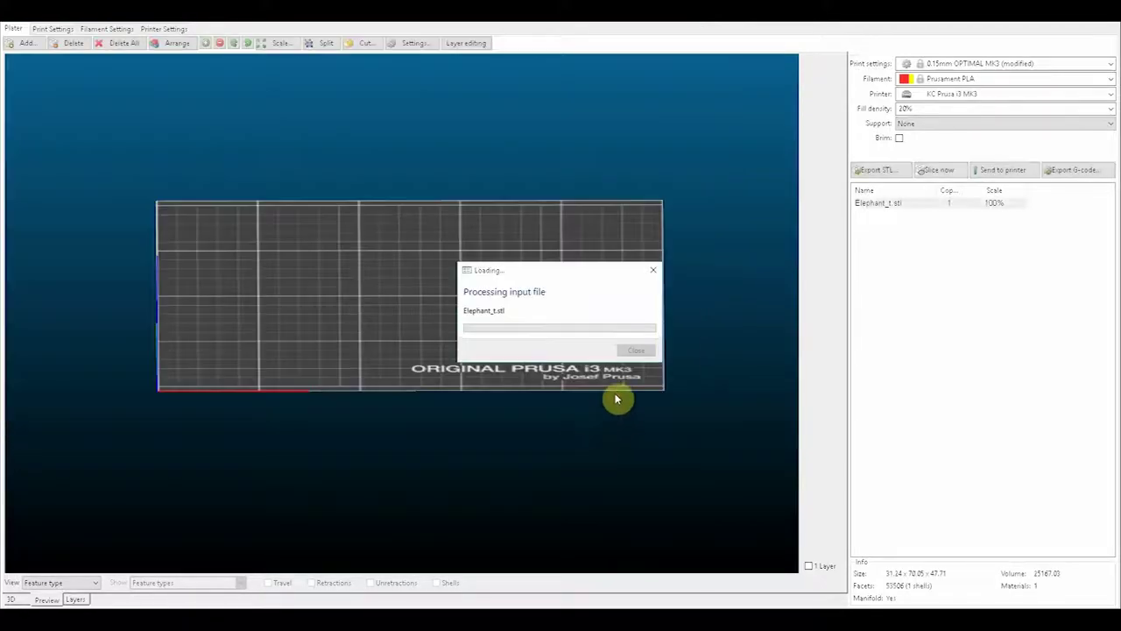
pyautogui.click(11, 600)
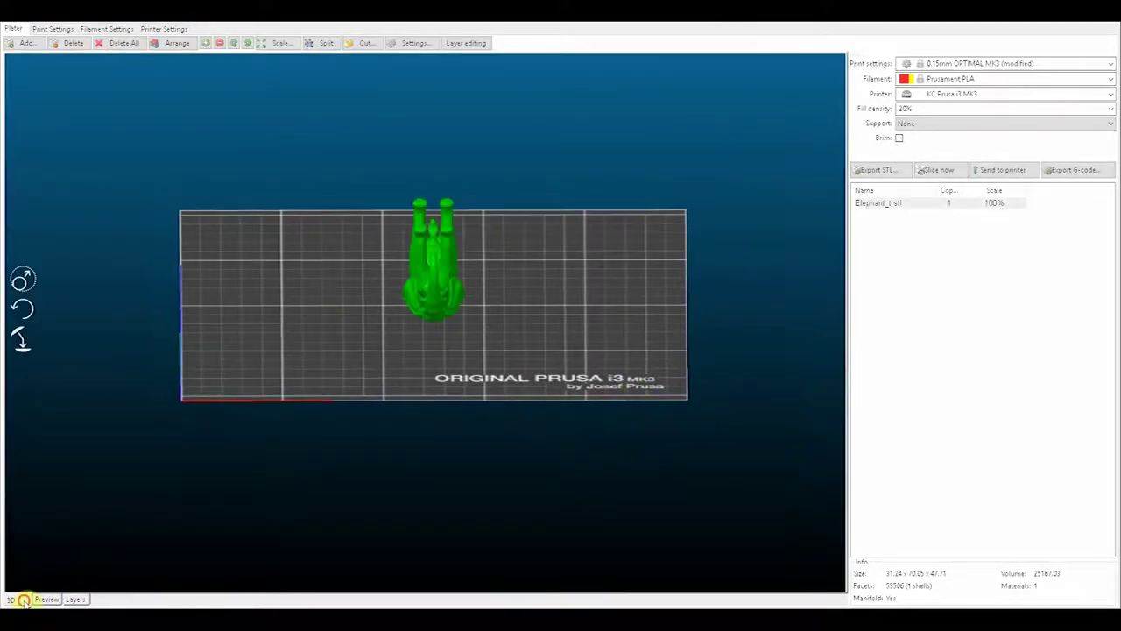
pyautogui.moveTo(306, 361); pyautogui.dragTo(363, 346)
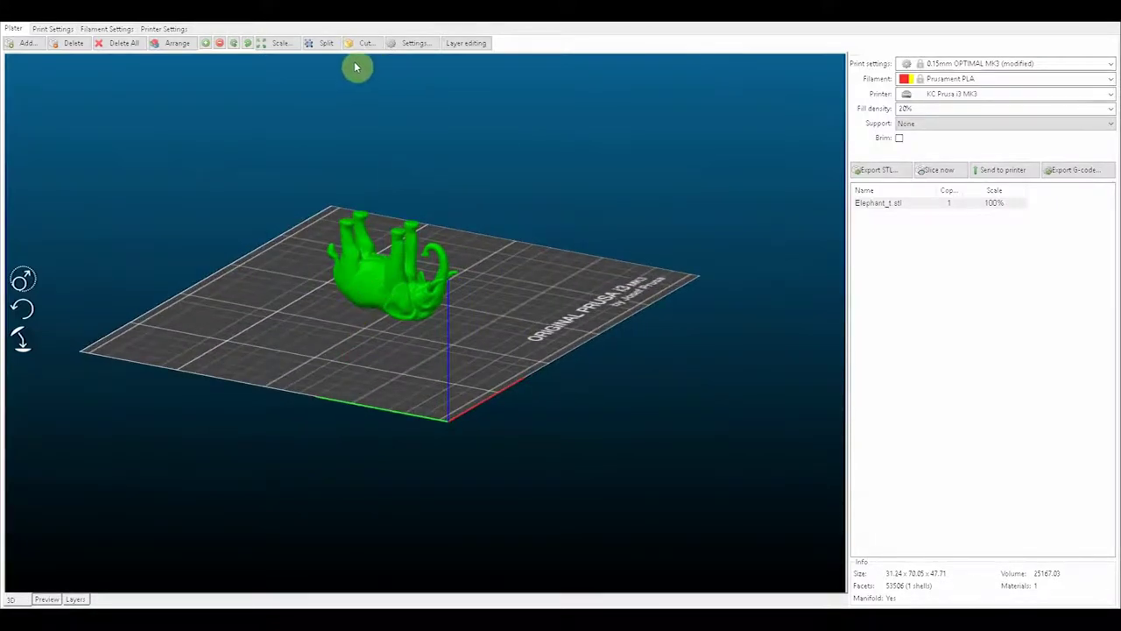
# - Scale the elephant to 150%, then to 200% (62.48 × 140.10 × 95.43)
pyautogui.click(282, 44)
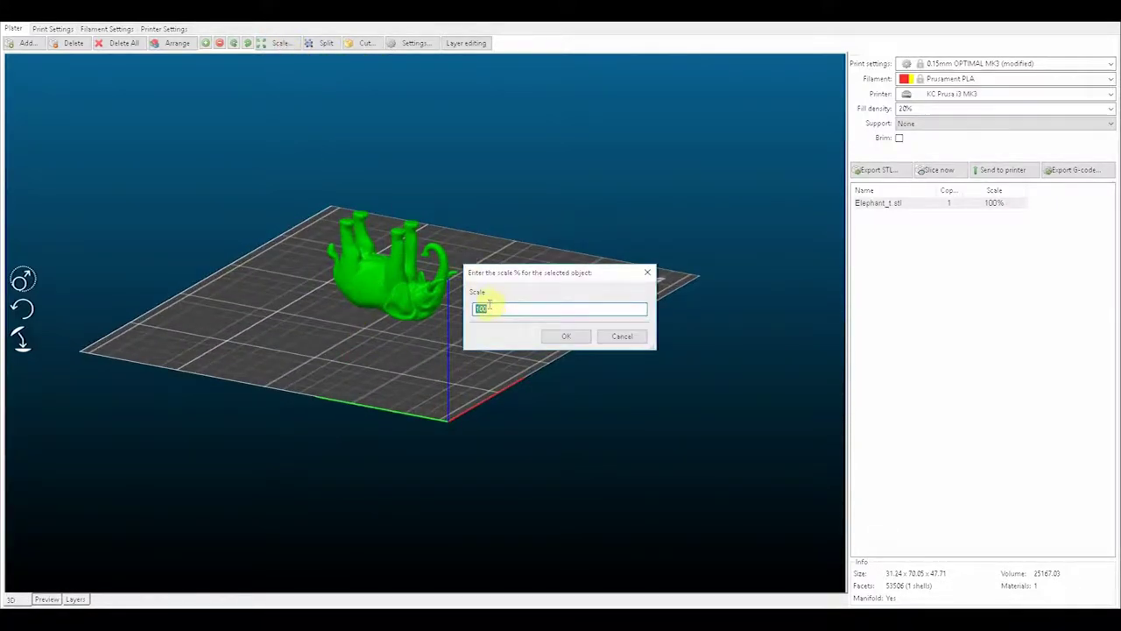
pyautogui.write('150')
pyautogui.press('Return')
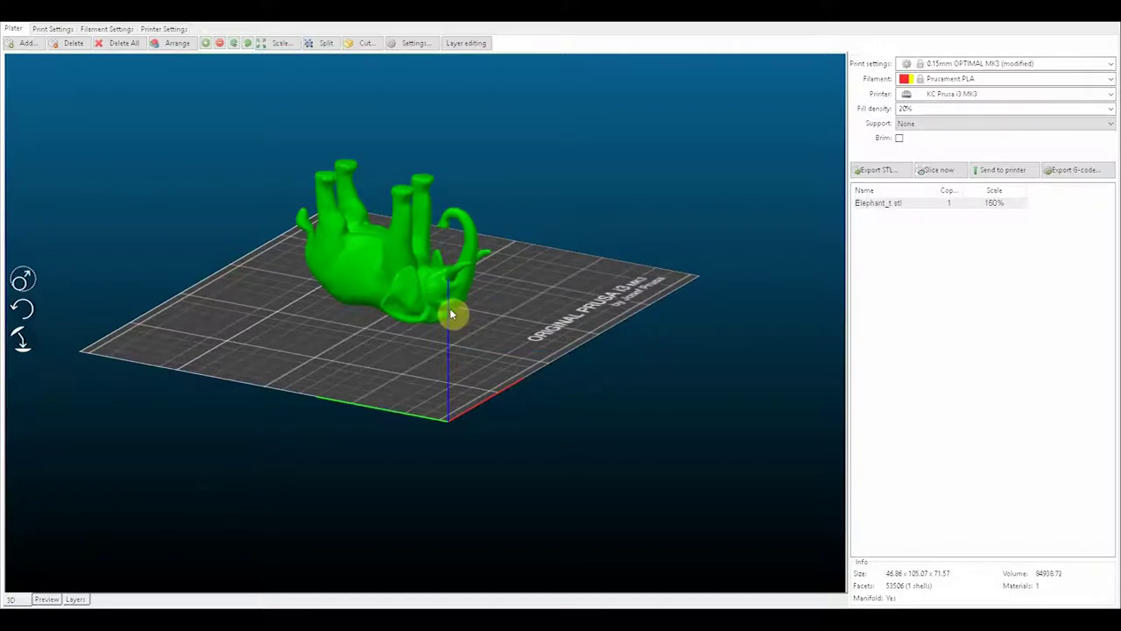
pyautogui.moveTo(463, 338)
pyautogui.mouseDown()
pyautogui.moveTo(450, 345)
pyautogui.moveTo(520, 330)
pyautogui.moveTo(551, 354)
pyautogui.moveTo(443, 348)
pyautogui.moveTo(470, 333)
pyautogui.mouseUp()
pyautogui.click(276, 44)
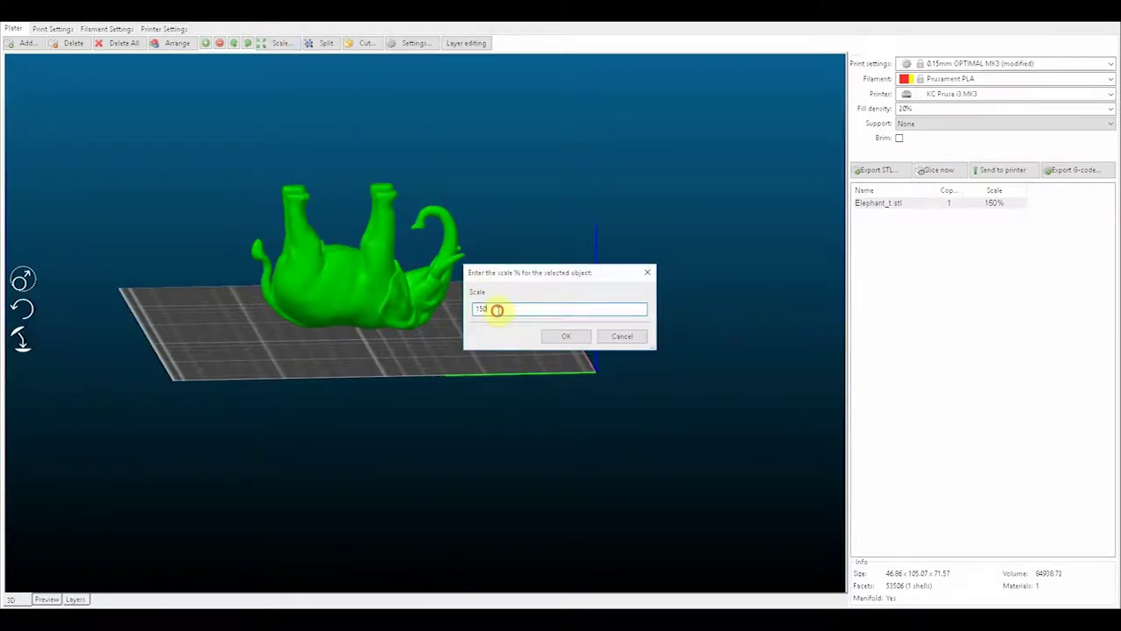
pyautogui.press('Return')
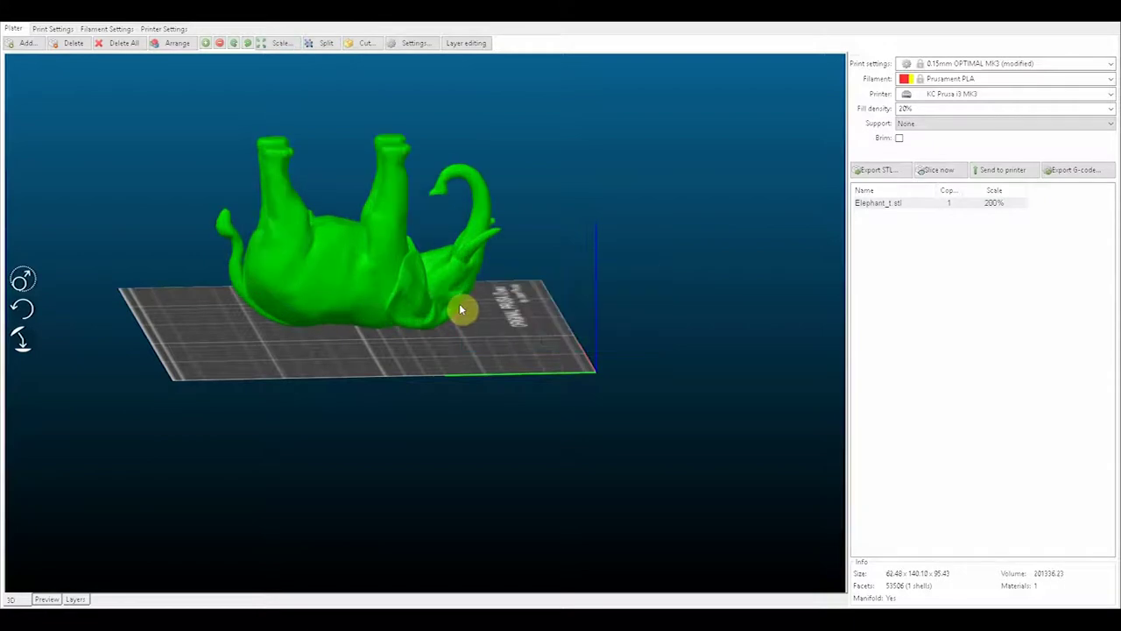
pyautogui.moveTo(524, 298); pyautogui.dragTo(454, 313)
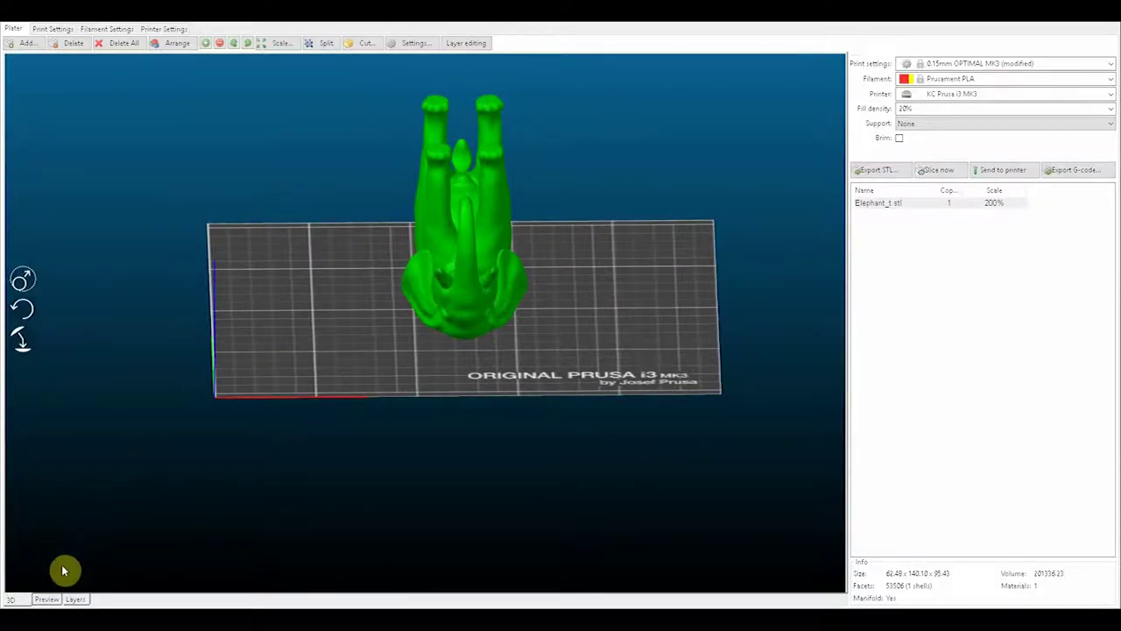
pyautogui.click(47, 599)
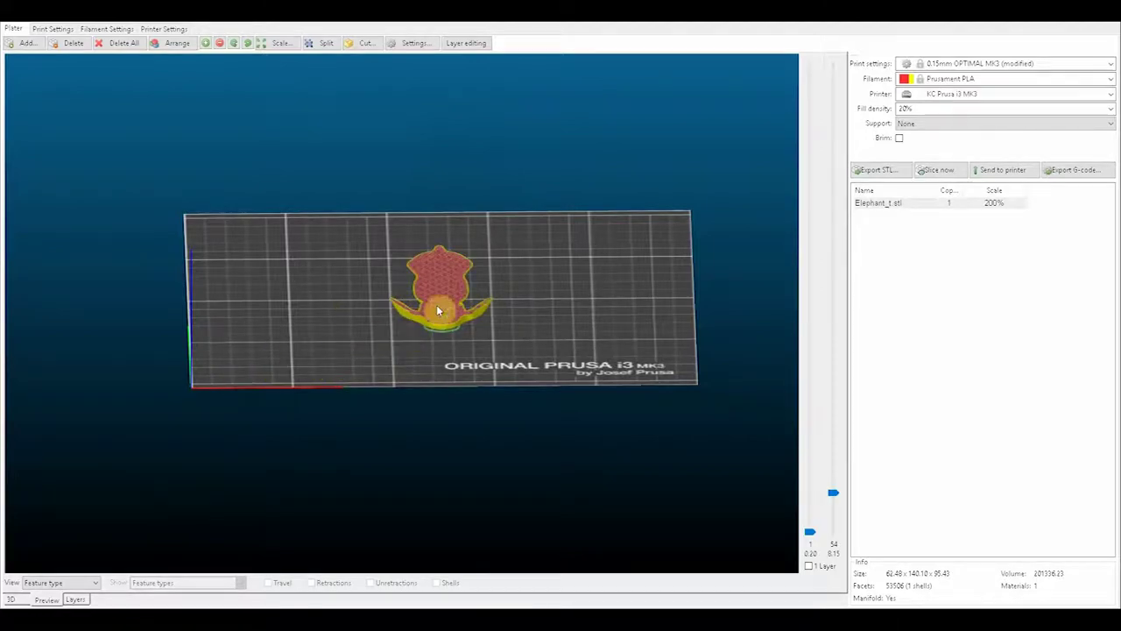
pyautogui.scroll(5, 447, 306)
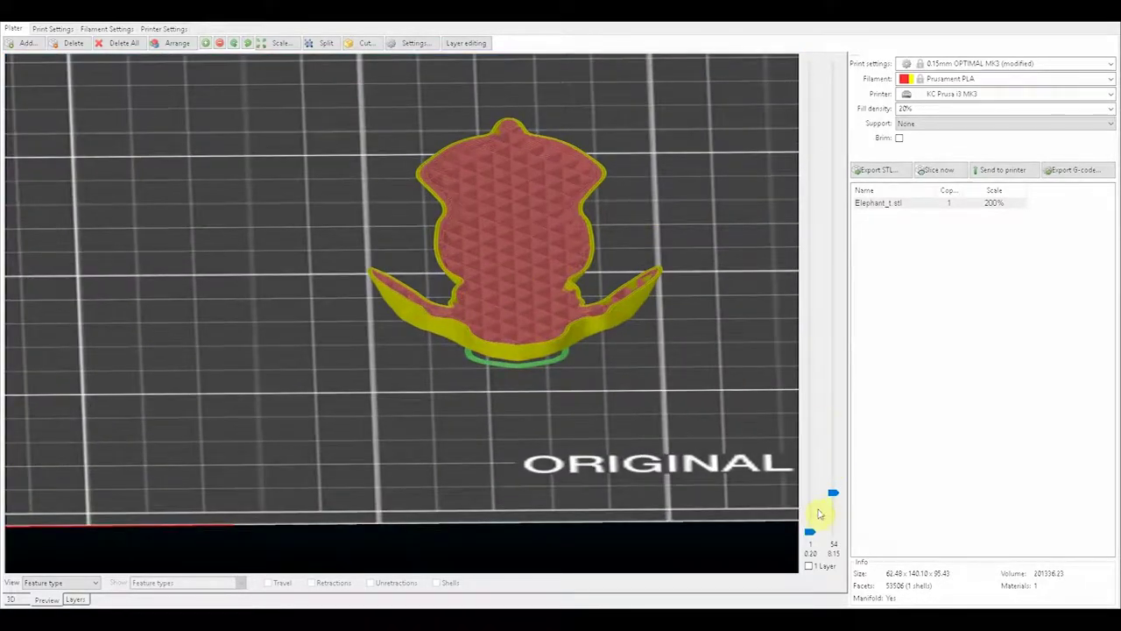
pyautogui.moveTo(835, 493); pyautogui.dragTo(831, 397)
pyautogui.scroll(-5, 598, 303)
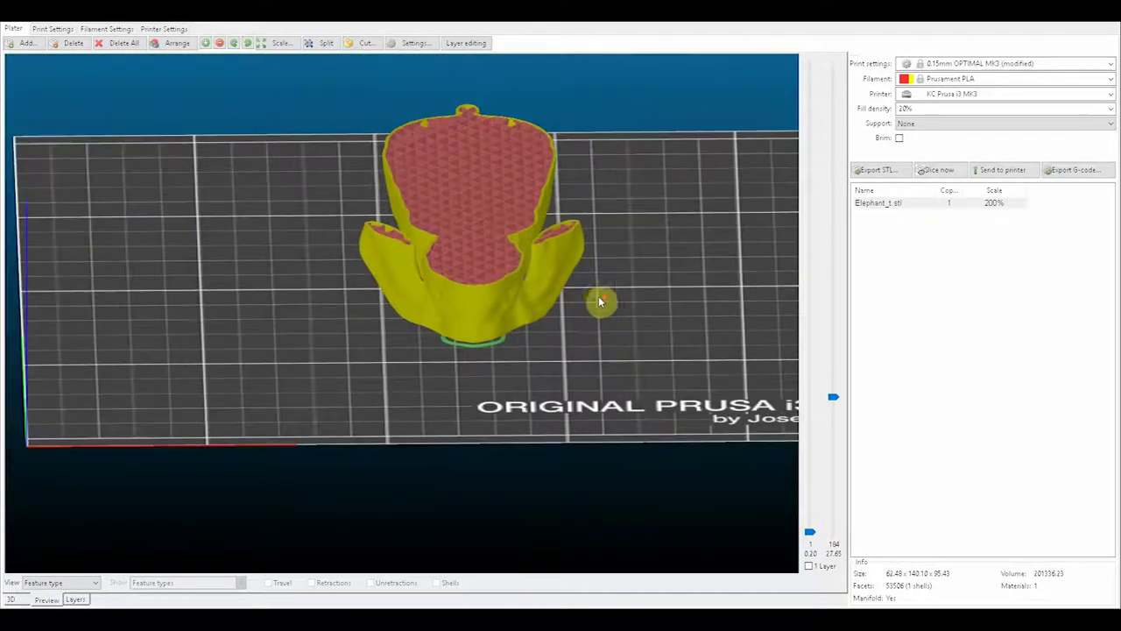
pyautogui.moveTo(345, 353); pyautogui.dragTo(736, 419)
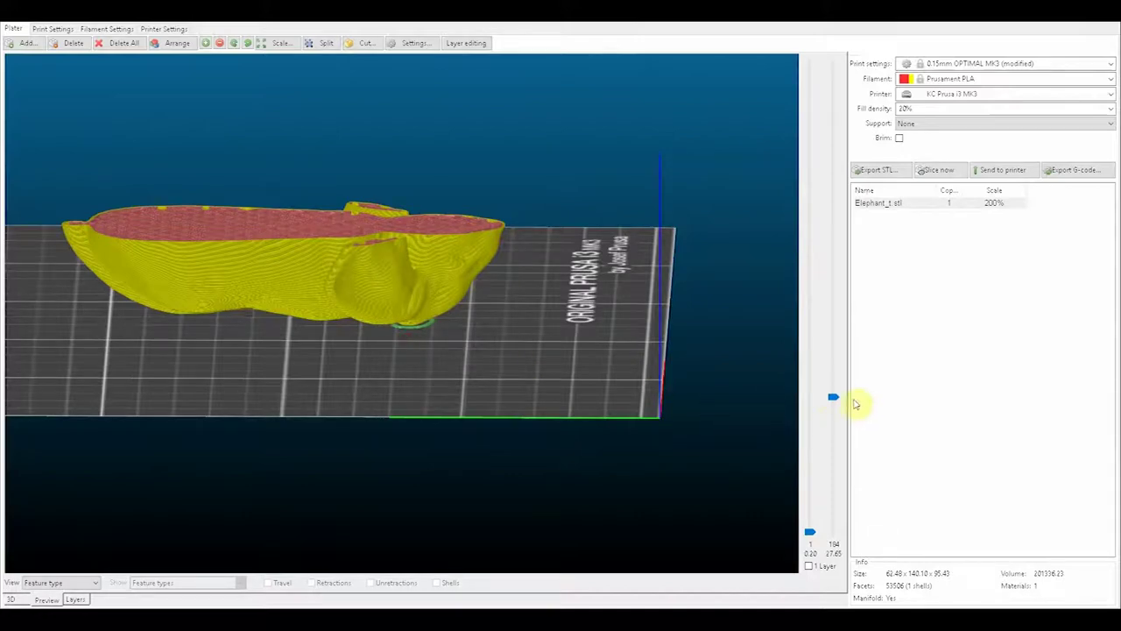
pyautogui.moveTo(833, 395); pyautogui.dragTo(832, 268)
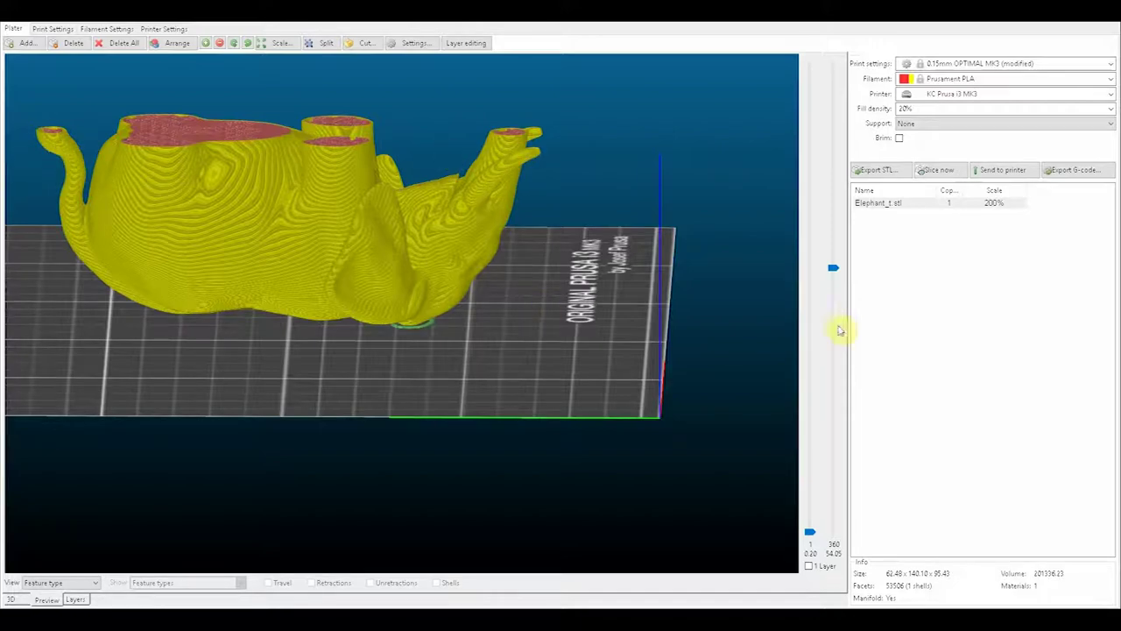
pyautogui.moveTo(833, 270); pyautogui.dragTo(830, 189)
pyautogui.moveTo(728, 225); pyautogui.dragTo(722, 330, button='middle')
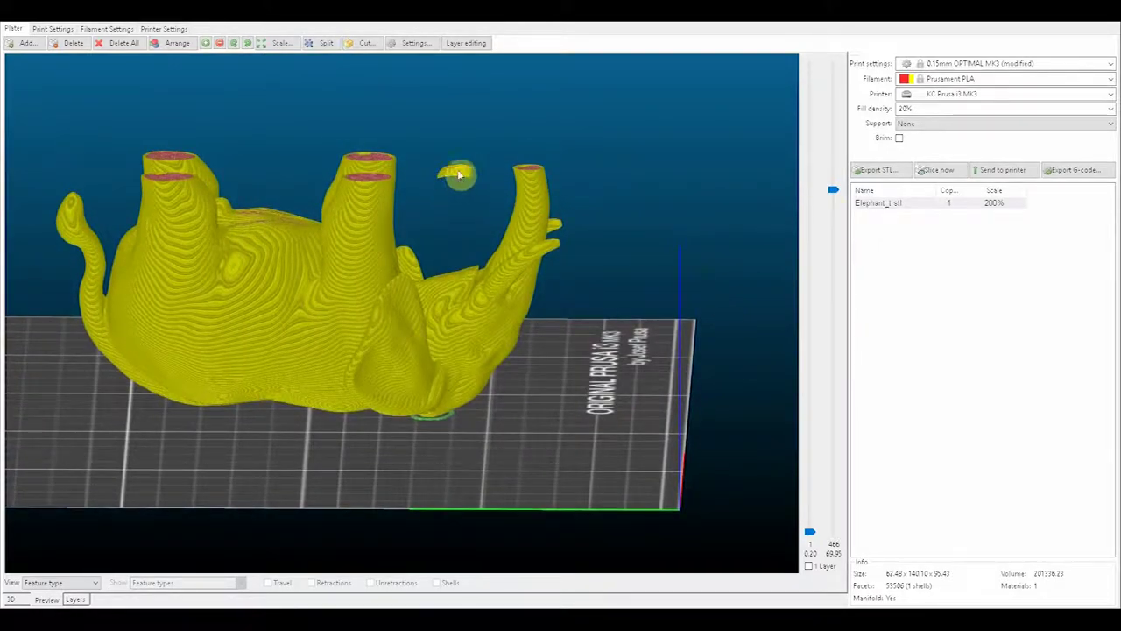
pyautogui.moveTo(832, 189); pyautogui.dragTo(833, 283)
# - Set the fill density to 10% while viewing the cut-away infill preview
pyautogui.moveTo(641, 243); pyautogui.dragTo(512, 235)
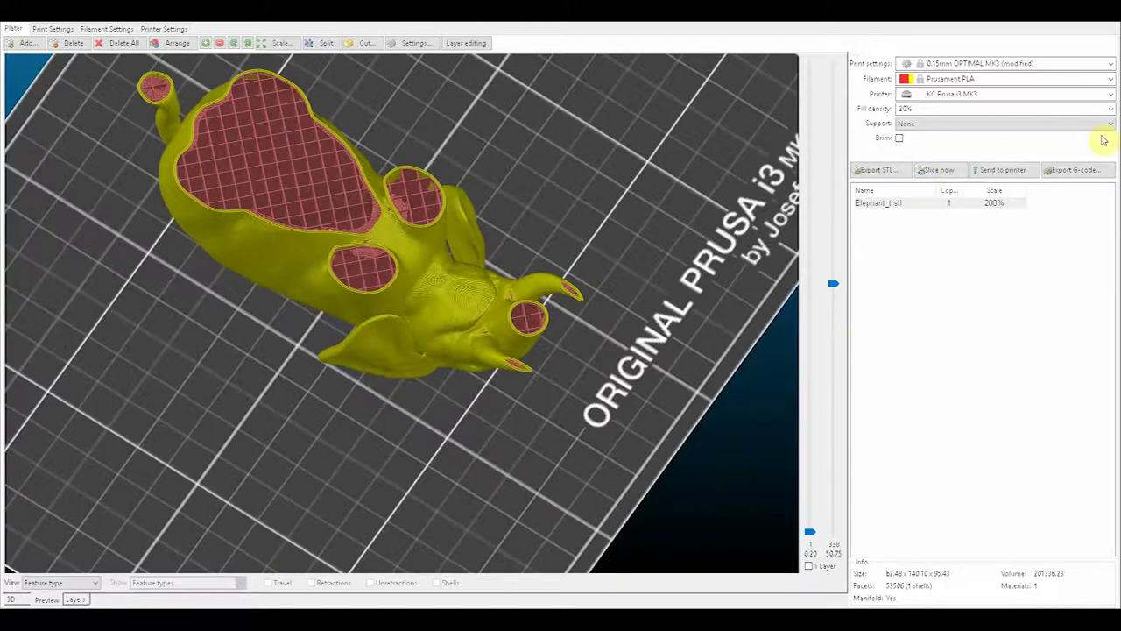
pyautogui.click(1109, 109)
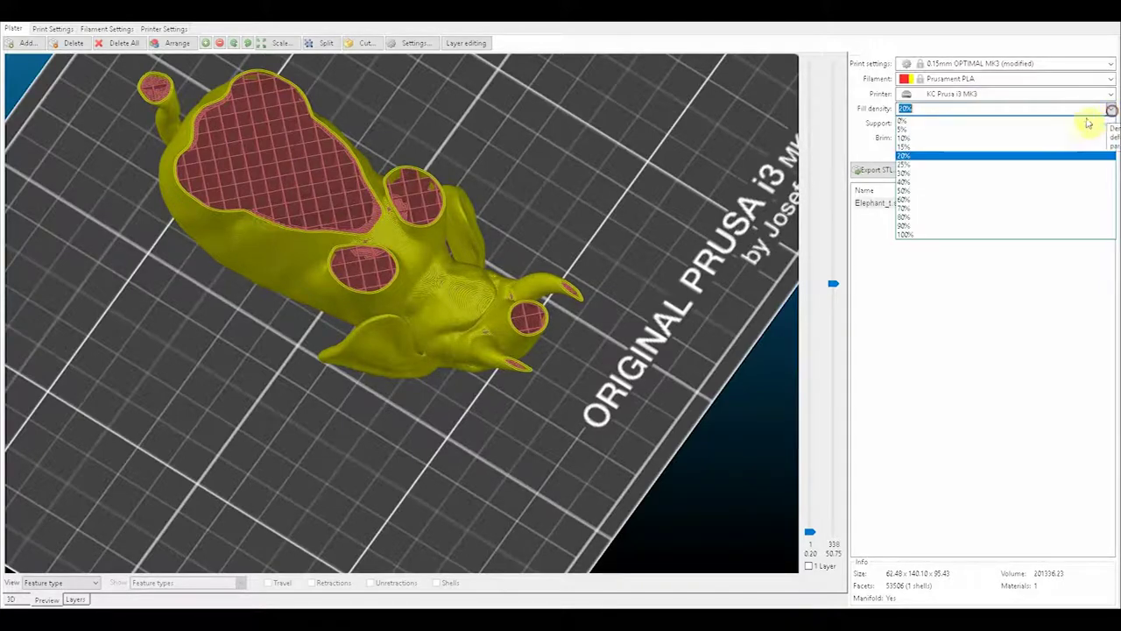
pyautogui.click(962, 139)
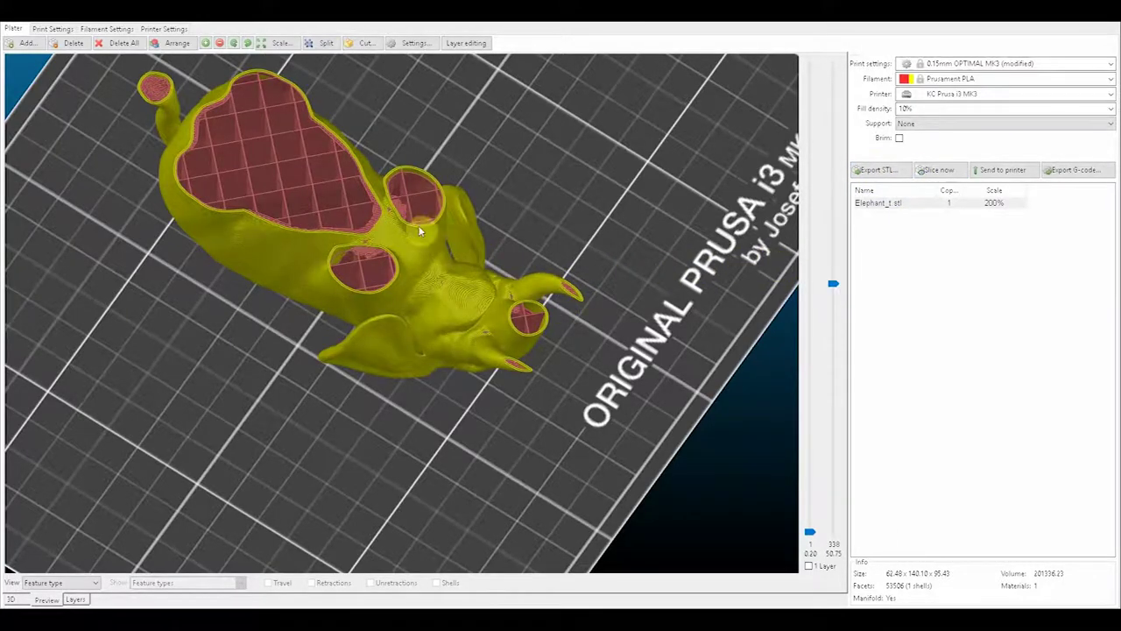
pyautogui.scroll(3, 341, 205)
pyautogui.scroll(-4, 340, 205)
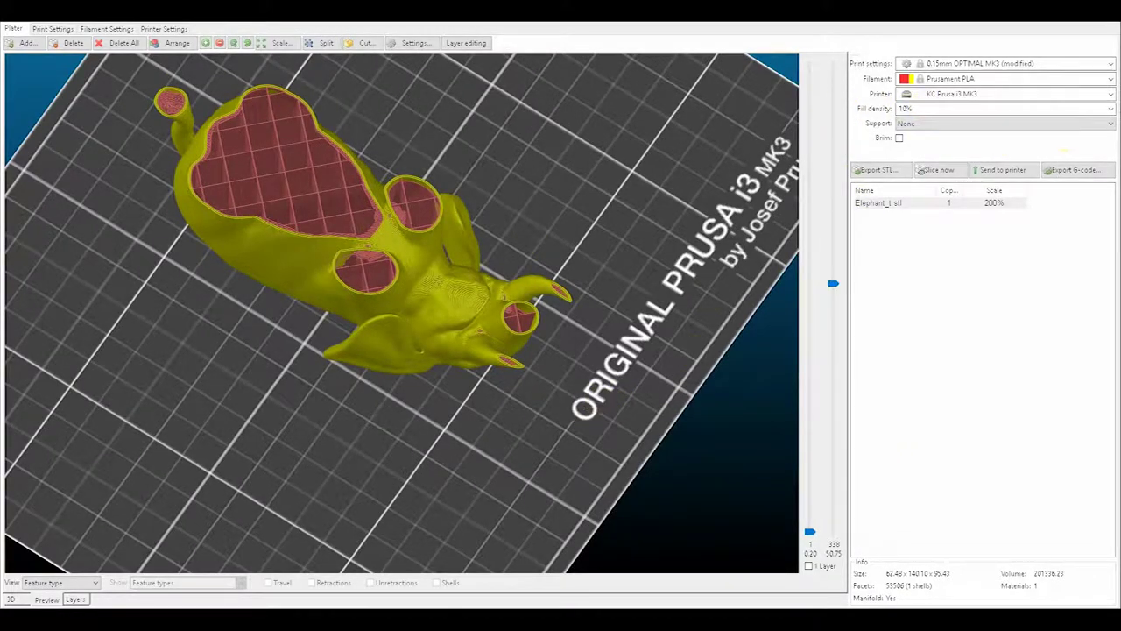
# - Set support material to Everywhere under the elephant
pyautogui.click(1110, 123)
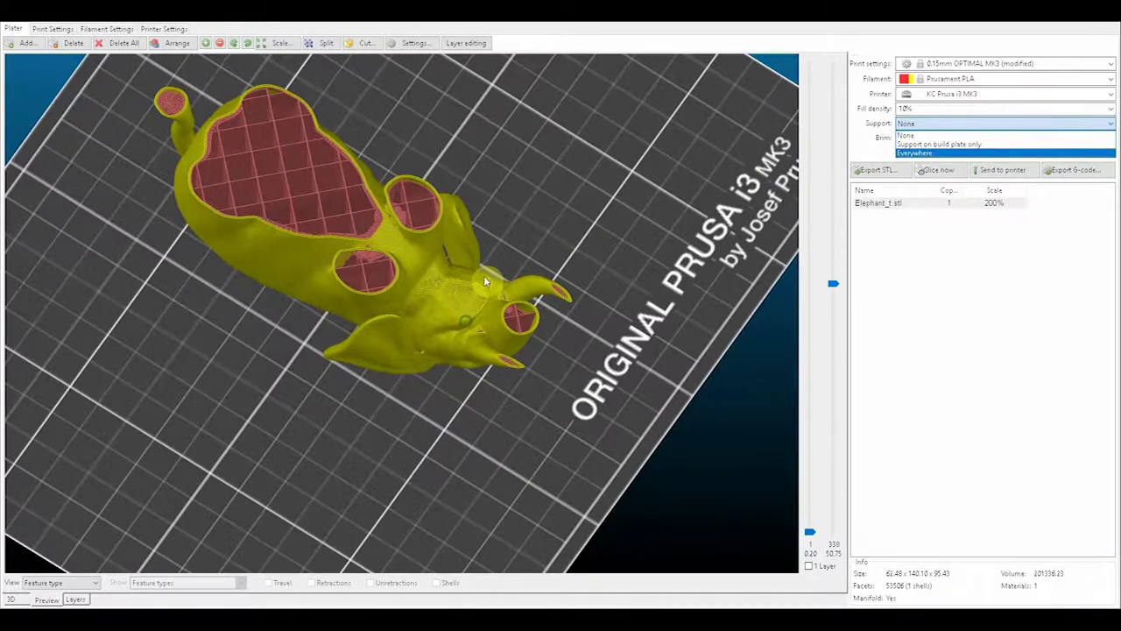
pyautogui.click(593, 347)
pyautogui.moveTo(593, 347); pyautogui.dragTo(621, 313)
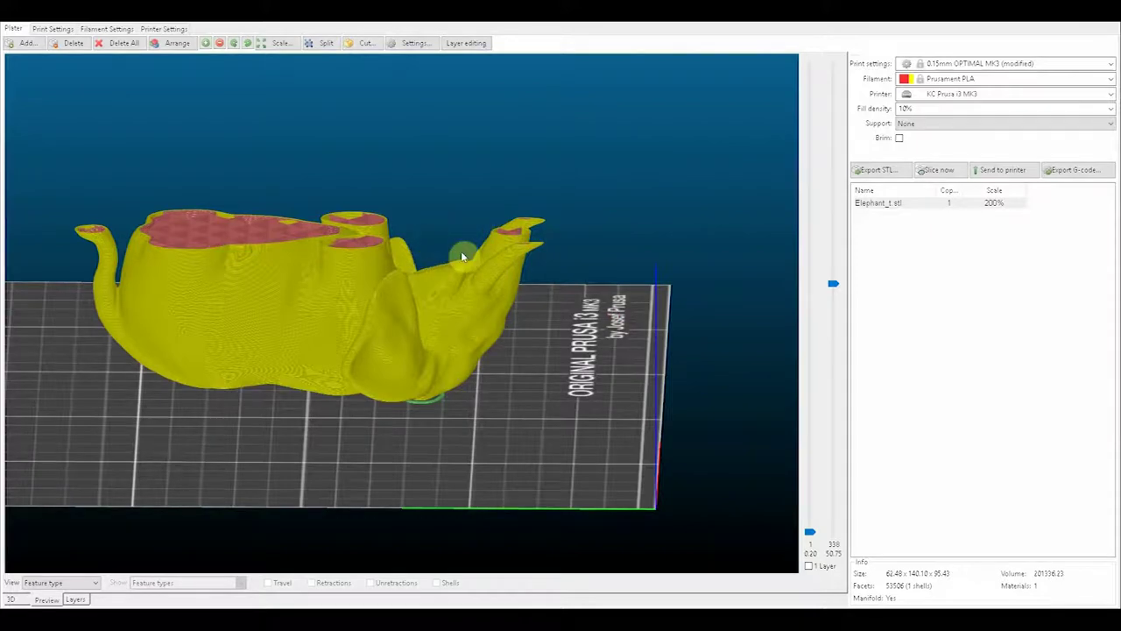
pyautogui.click(918, 123)
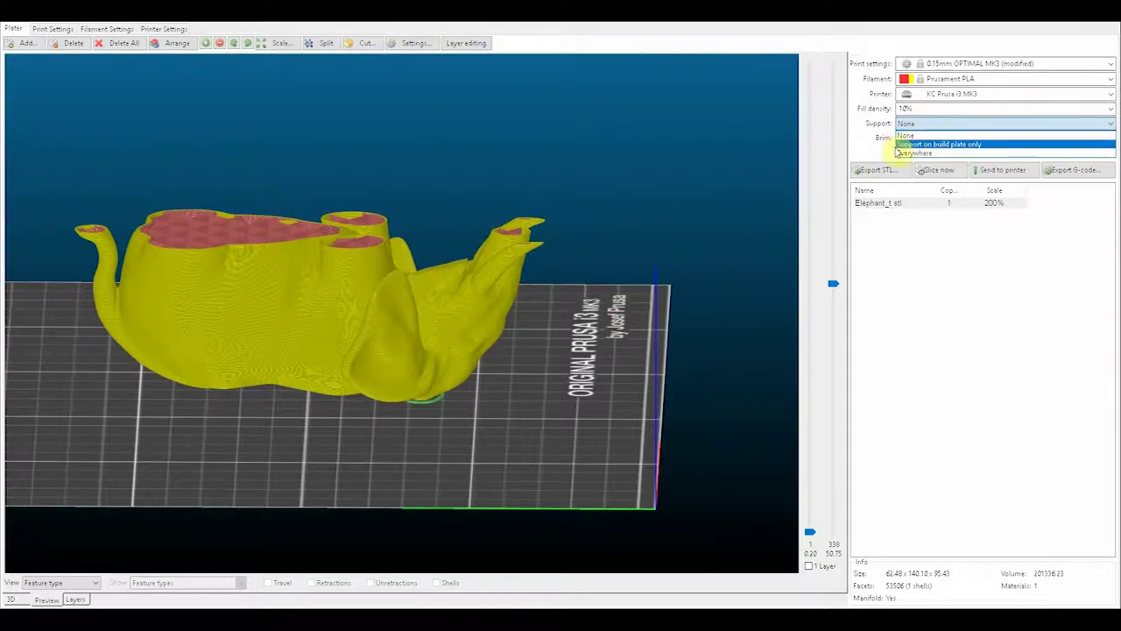
pyautogui.click(934, 154)
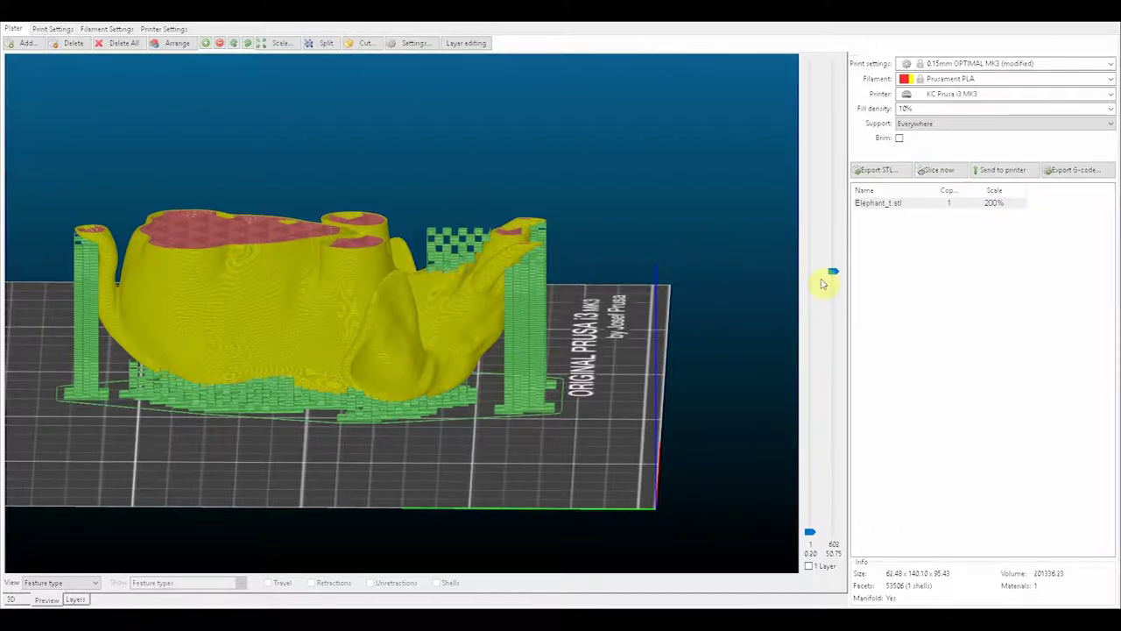
pyautogui.moveTo(833, 274); pyautogui.dragTo(864, 56)
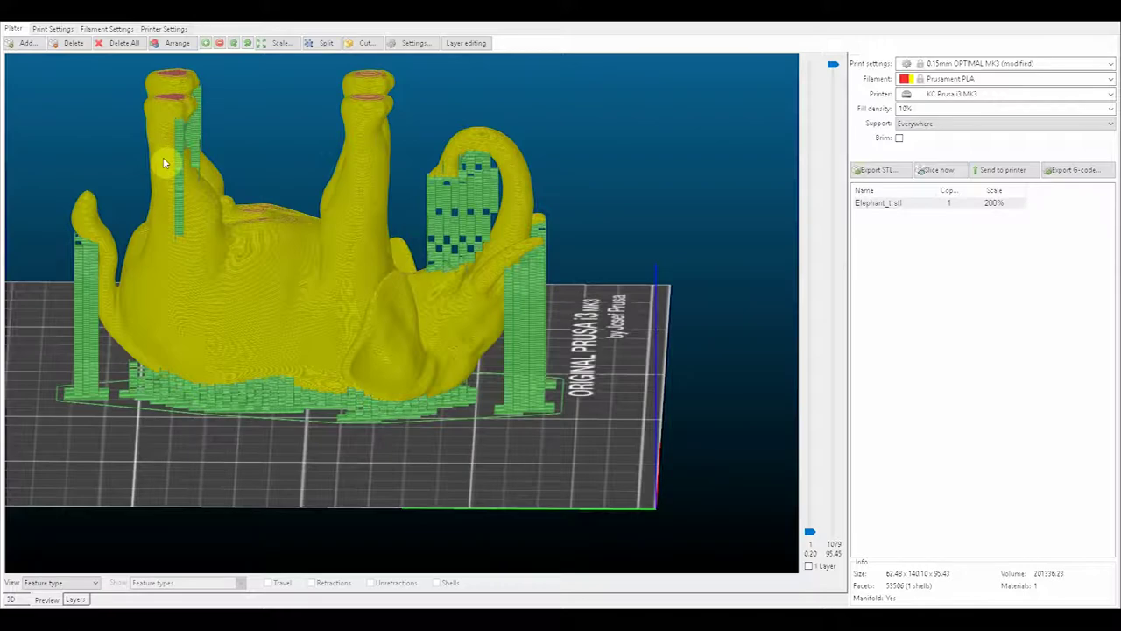
pyautogui.moveTo(250, 155)
pyautogui.mouseDown()
pyautogui.moveTo(262, 155)
pyautogui.moveTo(242, 145)
pyautogui.mouseUp()
pyautogui.scroll(5, 244, 142)
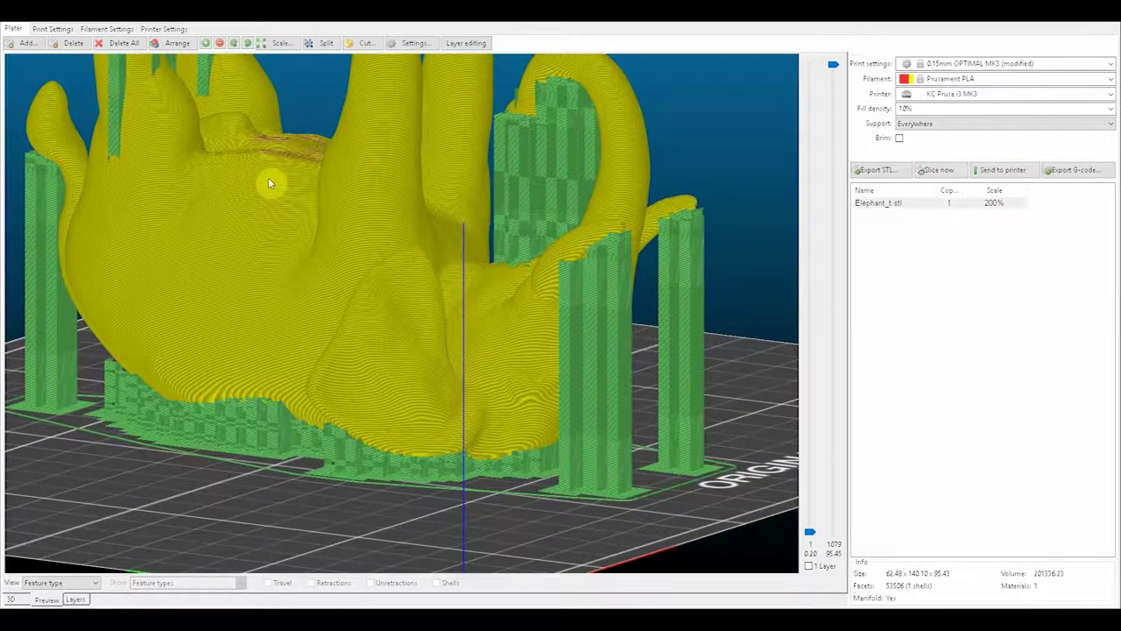
pyautogui.moveTo(312, 284); pyautogui.dragTo(438, 438)
pyautogui.scroll(5, 339, 293)
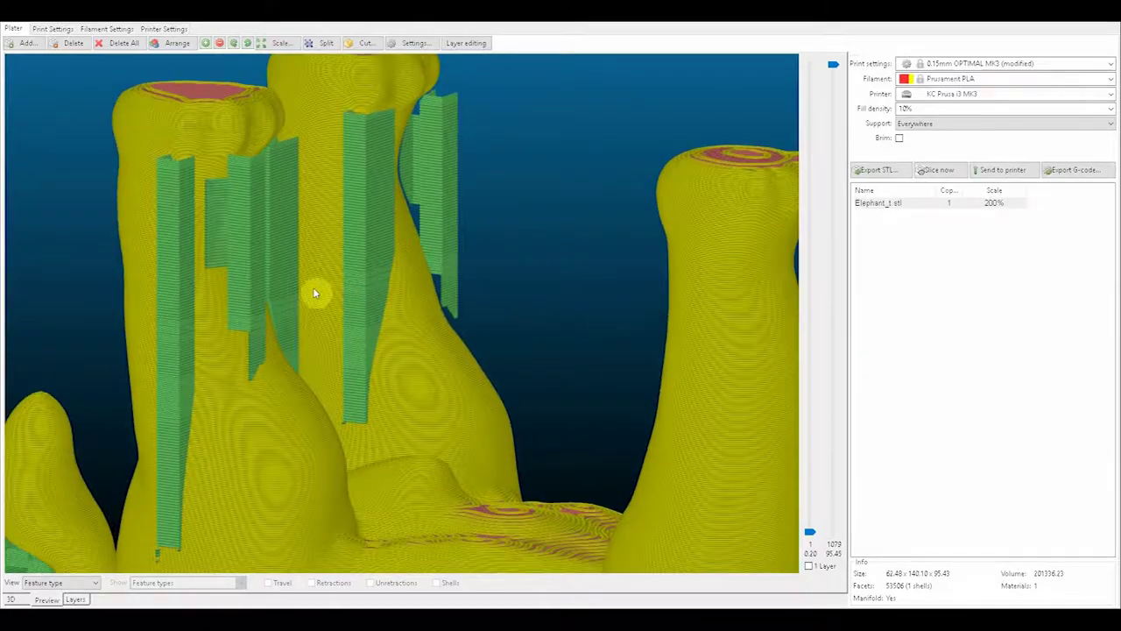
pyautogui.scroll(6, 343, 311)
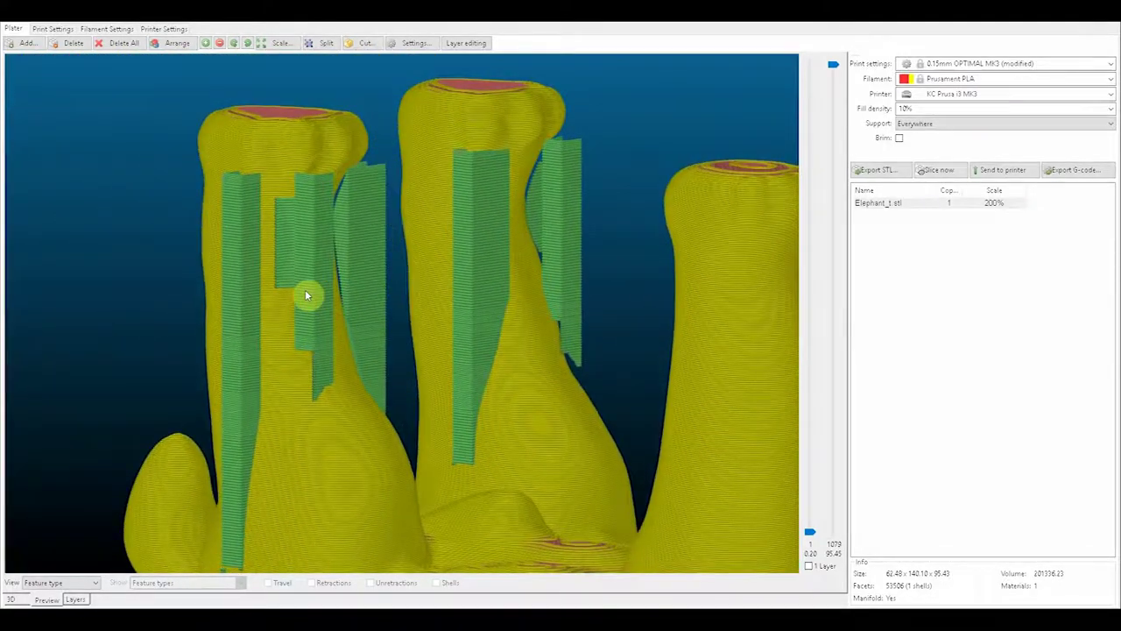
pyautogui.scroll(6, 321, 294)
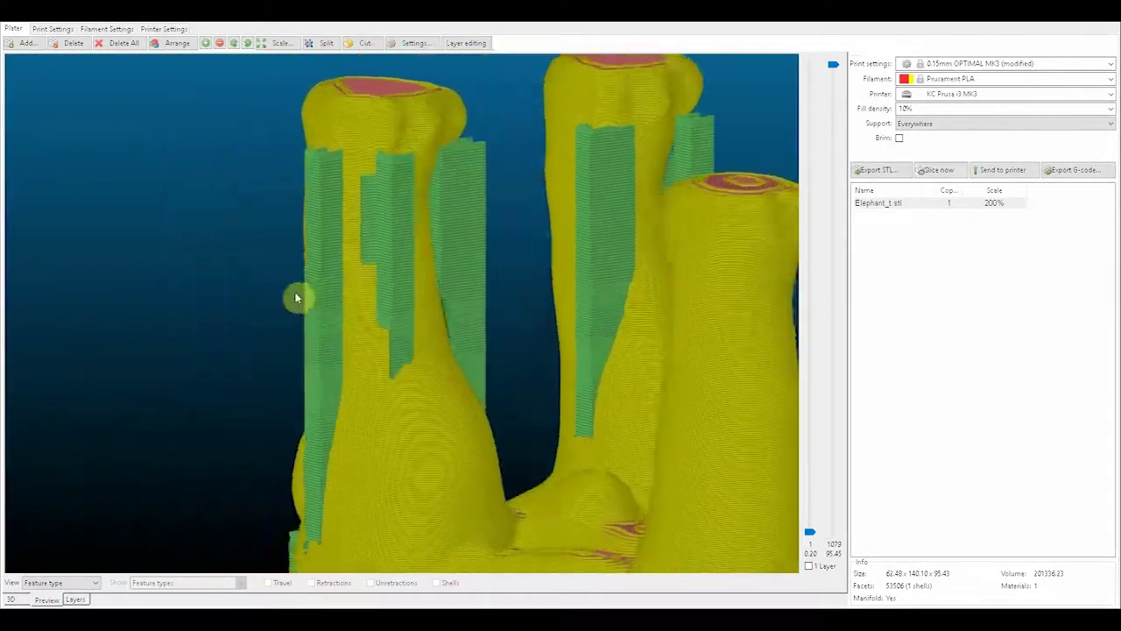
pyautogui.scroll(6, 298, 294)
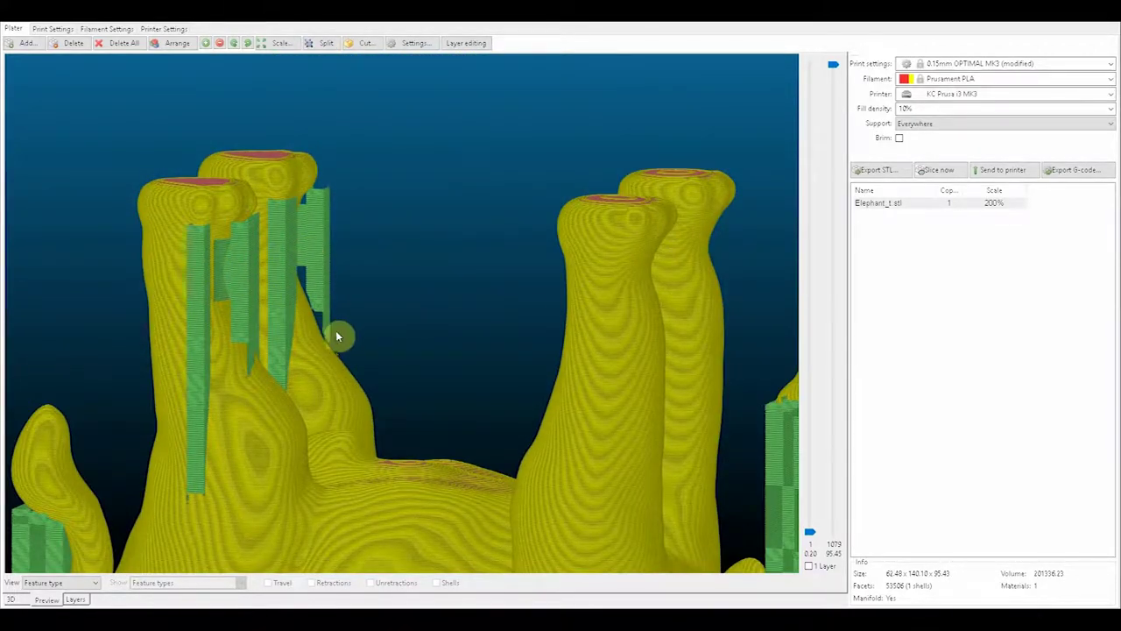
pyautogui.scroll(-10, 341, 335)
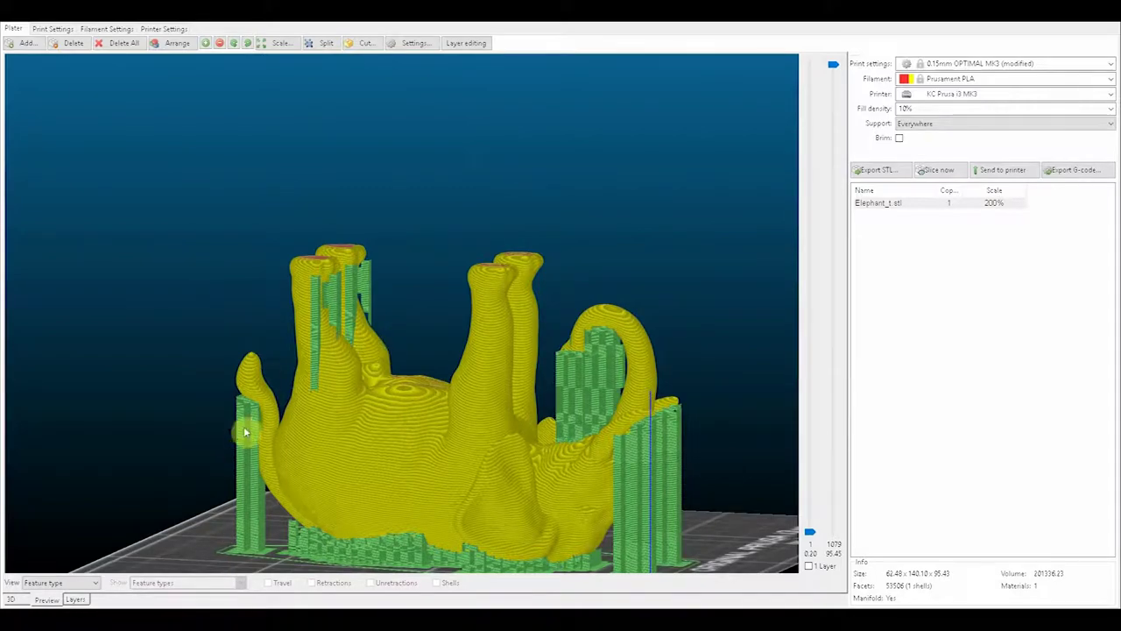
pyautogui.moveTo(295, 452); pyautogui.dragTo(222, 404)
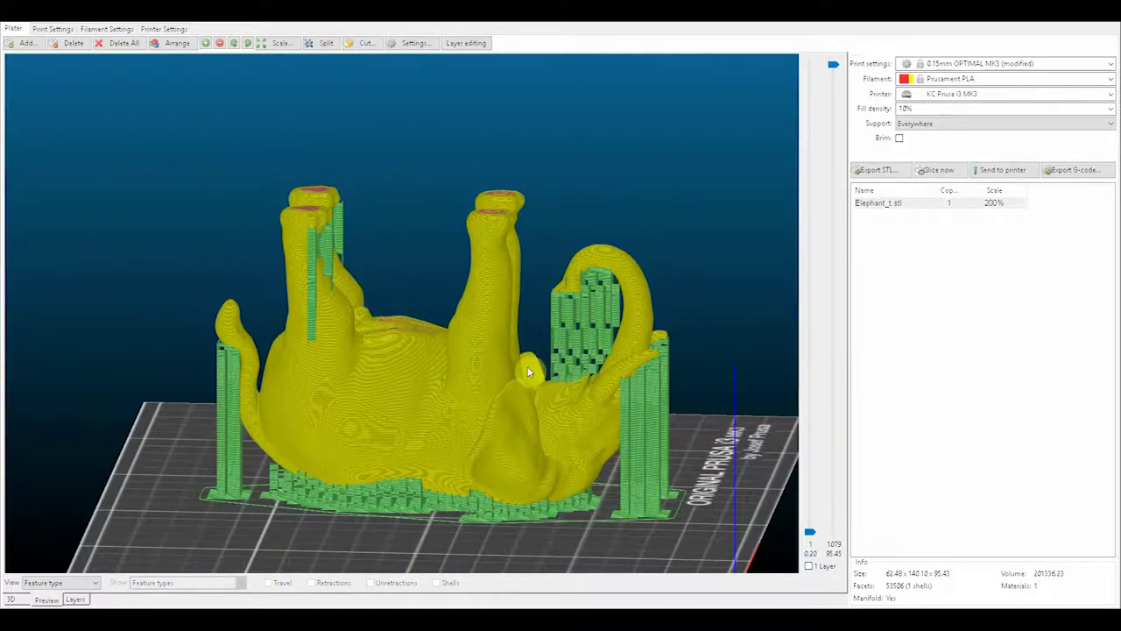
pyautogui.scroll(-3, 528, 373)
pyautogui.moveTo(517, 369); pyautogui.dragTo(454, 349)
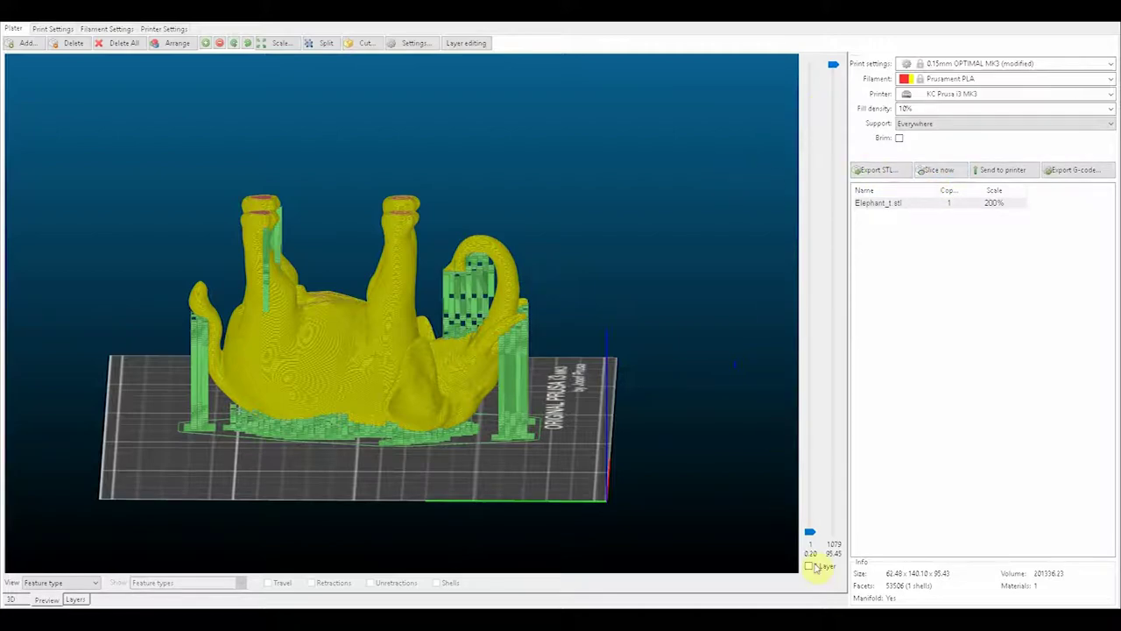
# - Upload the elephant G-code to OctoPrint with the suggested filename
pyautogui.click(976, 169)
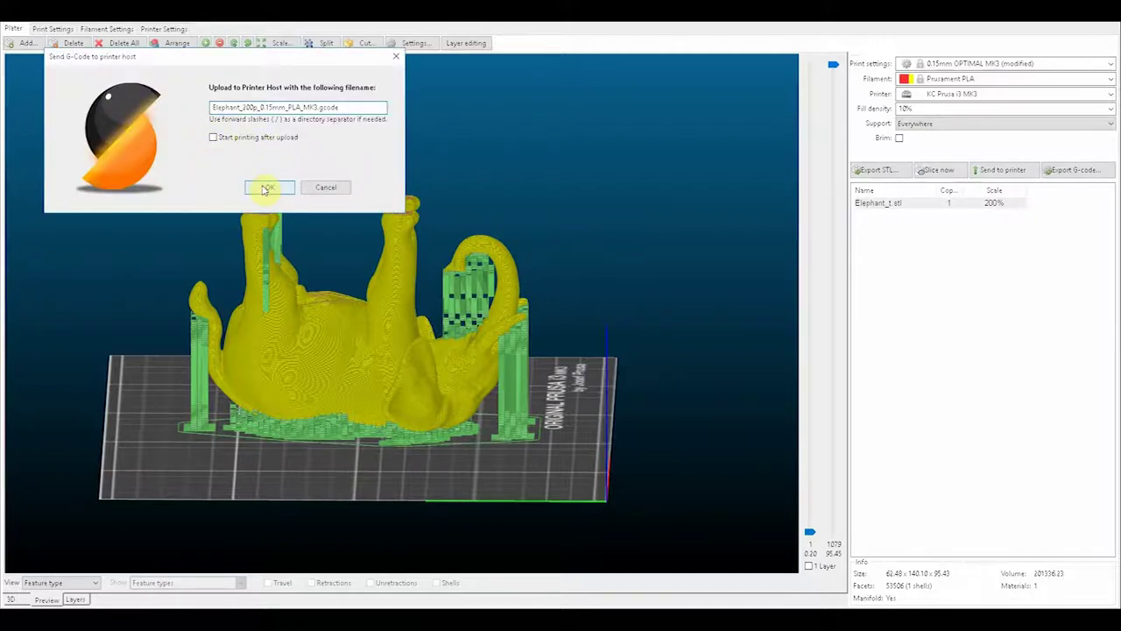
pyautogui.click(268, 188)
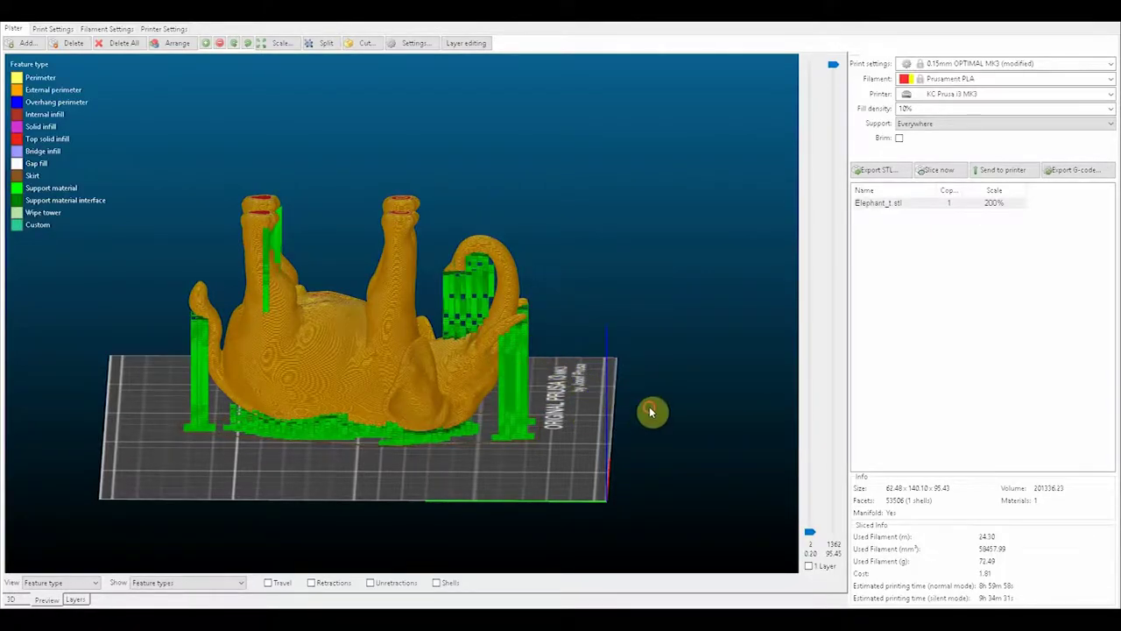
pyautogui.moveTo(651, 411); pyautogui.dragTo(513, 313)
pyautogui.scroll(5, 513, 304)
pyautogui.scroll(-5, 513, 304)
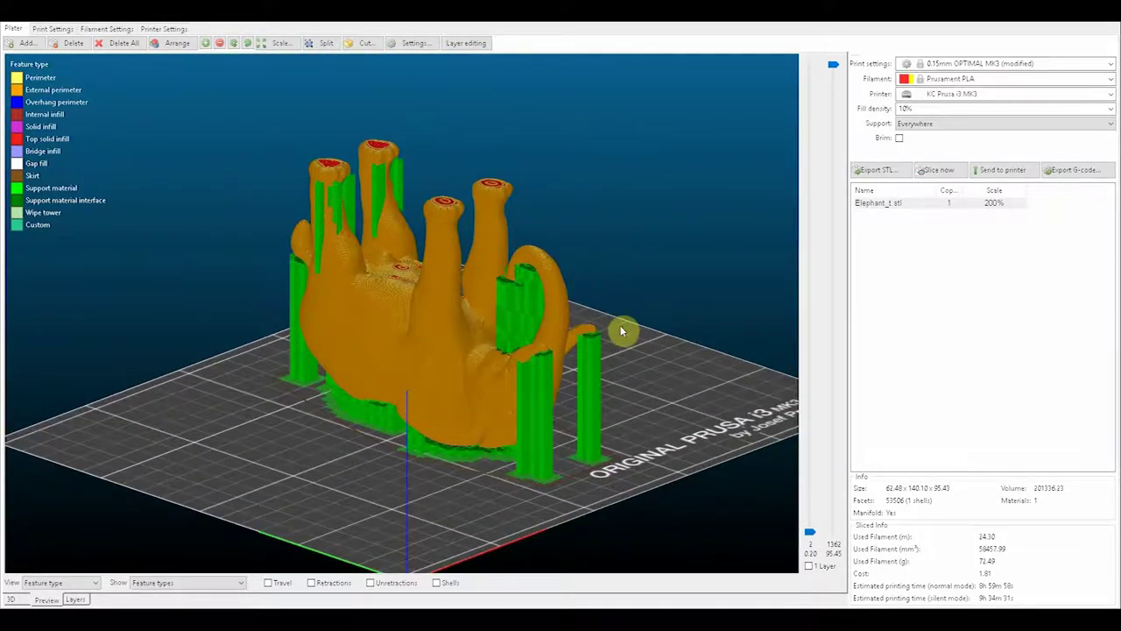
pyautogui.moveTo(623, 327); pyautogui.dragTo(585, 324)
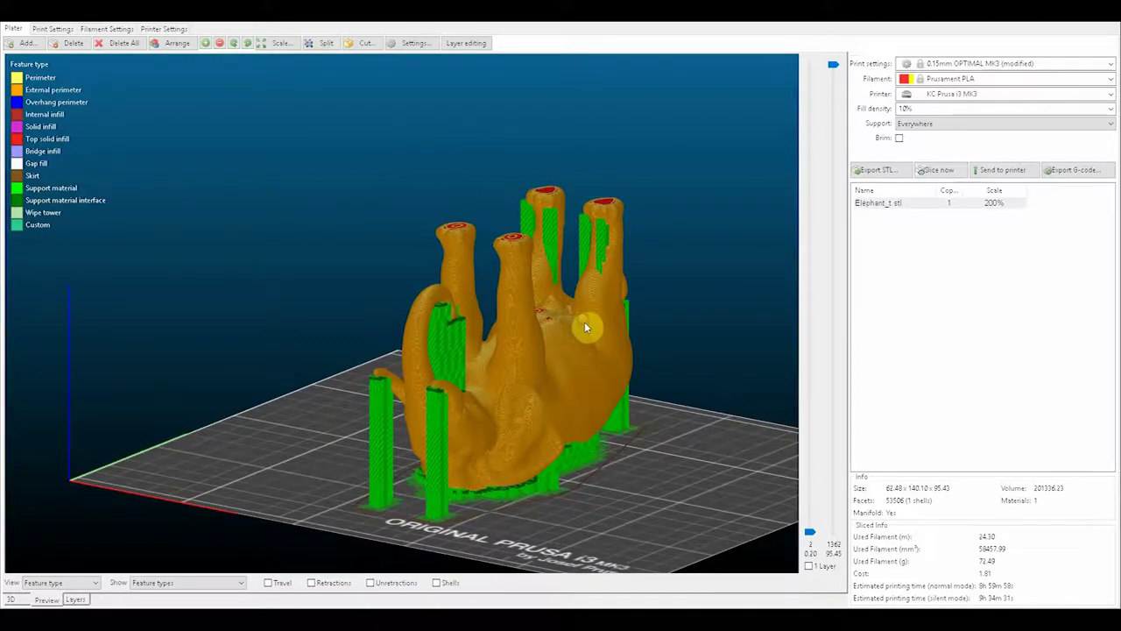